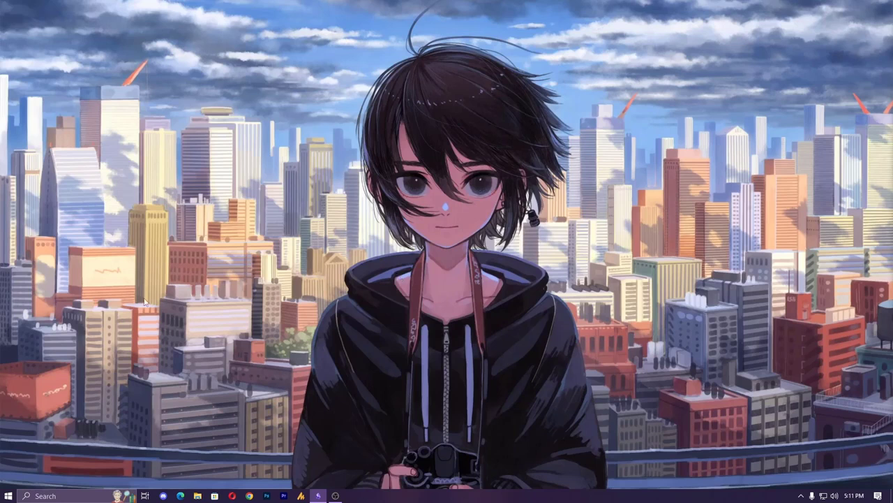
Step: Visit Downloads in File Explorer, close the window, and open the Start menu app list
click(197, 496)
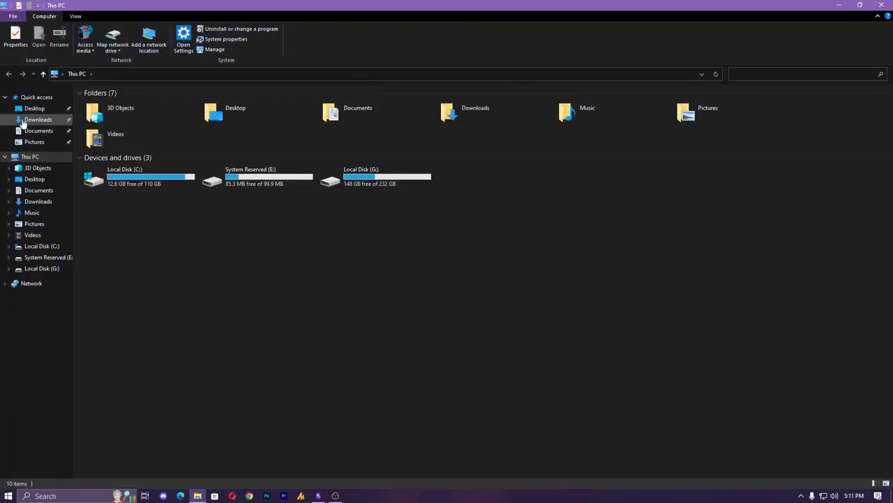
click(35, 119)
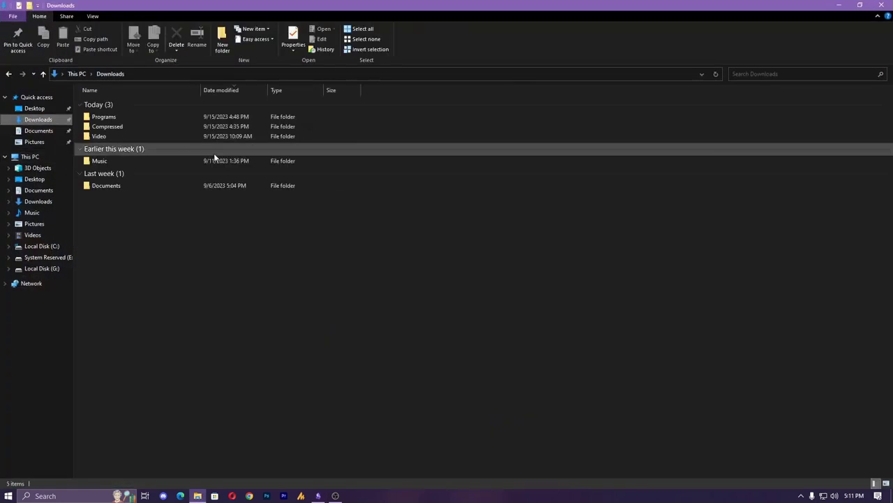
click(882, 5)
click(8, 496)
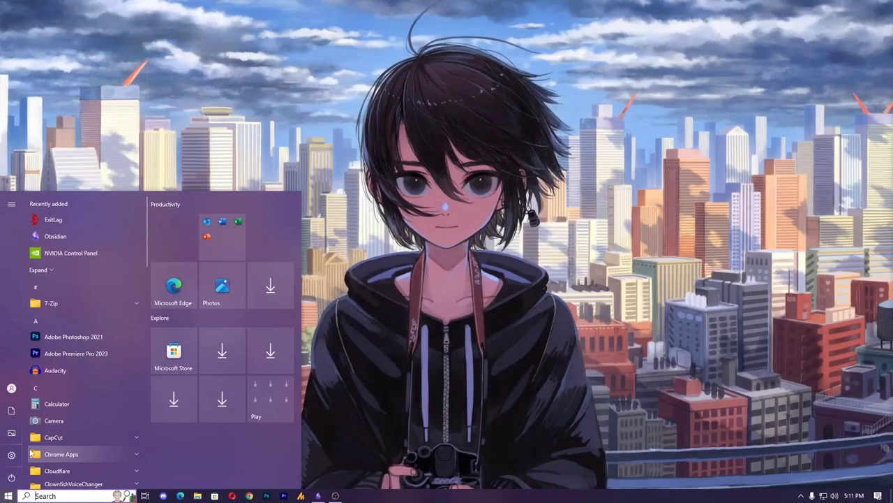
Step: Search 'control' and open Control Panel's Hardware and Sound, then the Sound settings
mouse_move(57, 448)
text(control)
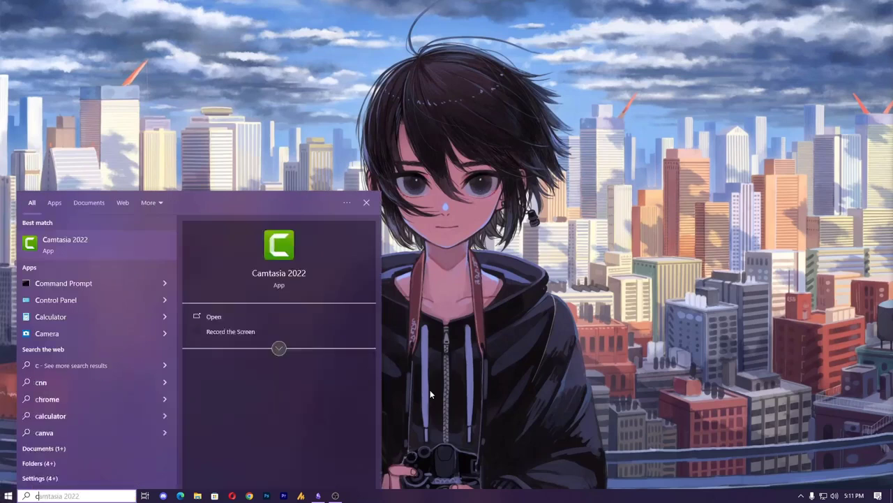
key(Return)
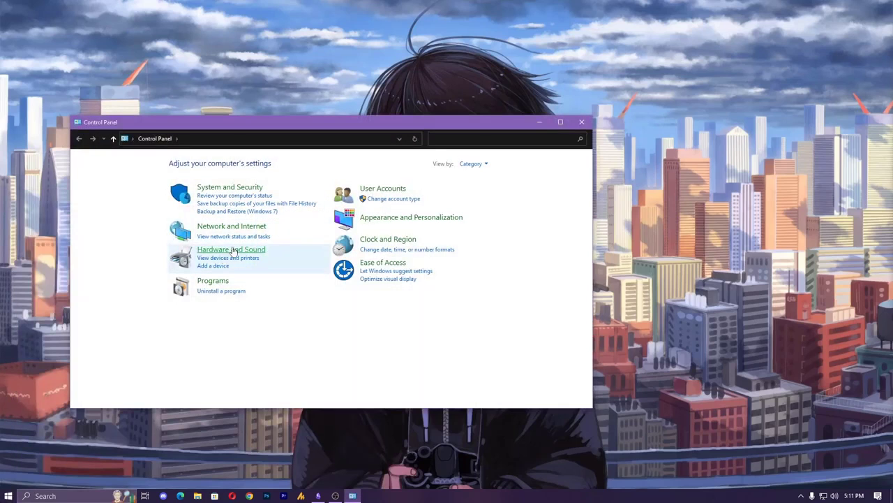
click(231, 249)
drag(408, 122, 486, 4)
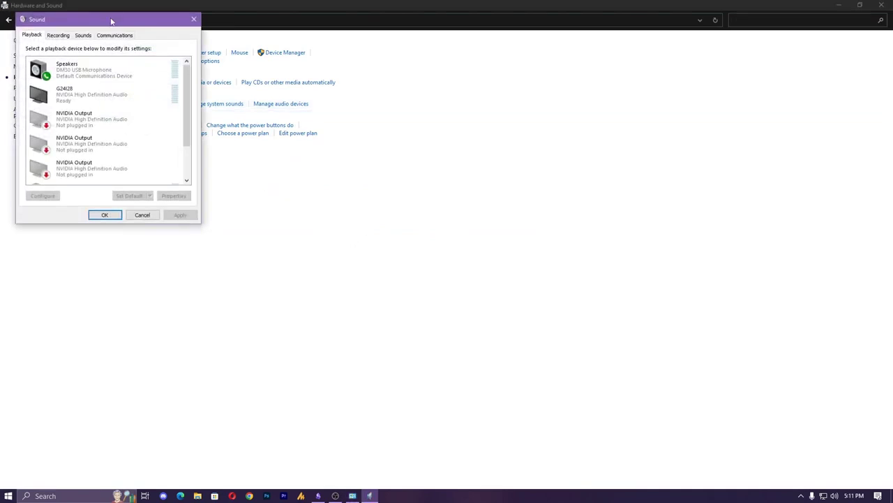
drag(111, 20, 592, 125)
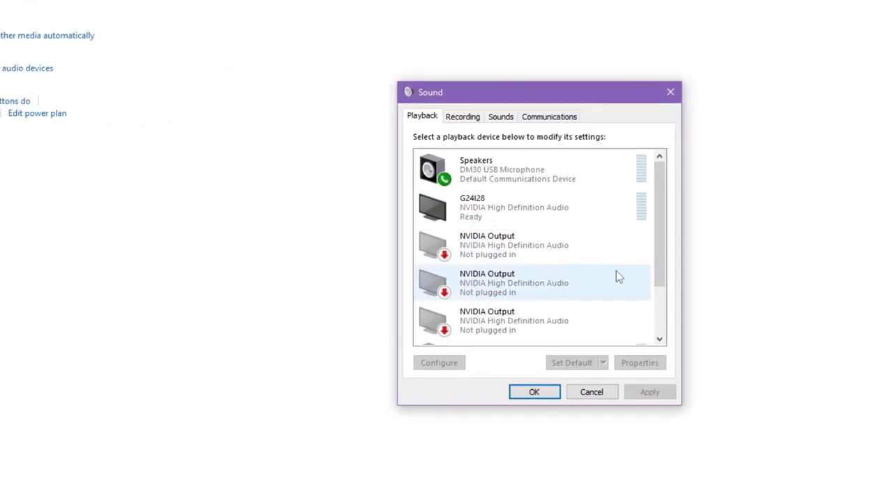
Step: Look over the playback devices, including the NVIDIA Output device's options
right_click(616, 277)
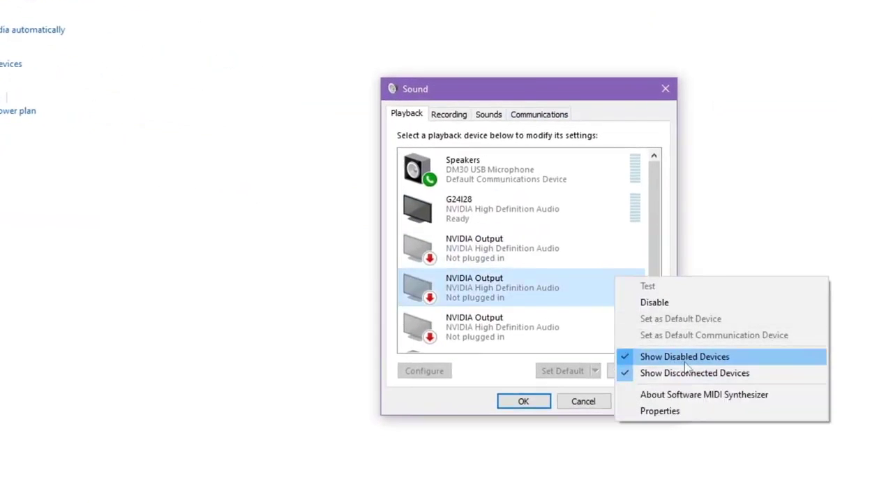
click(526, 323)
scroll(524, 313, down, 1)
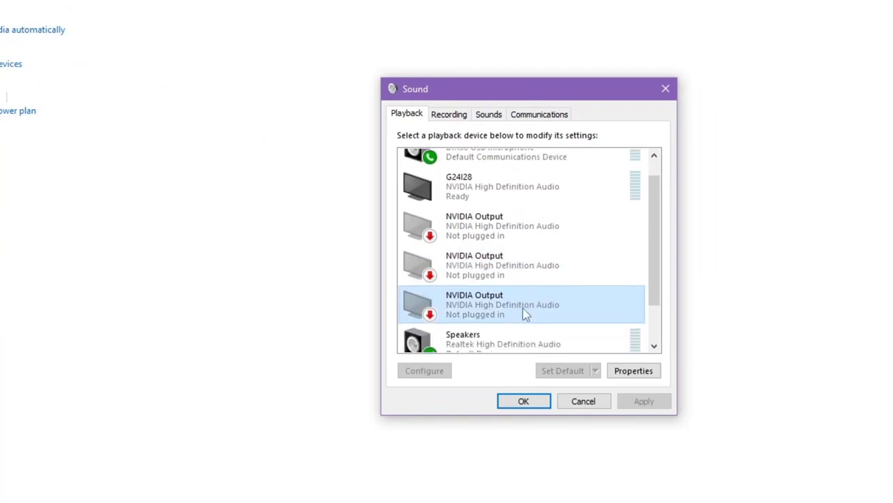
scroll(524, 313, up, 1)
scroll(524, 314, down, 2)
scroll(524, 315, down, 1)
scroll(521, 295, up, 3)
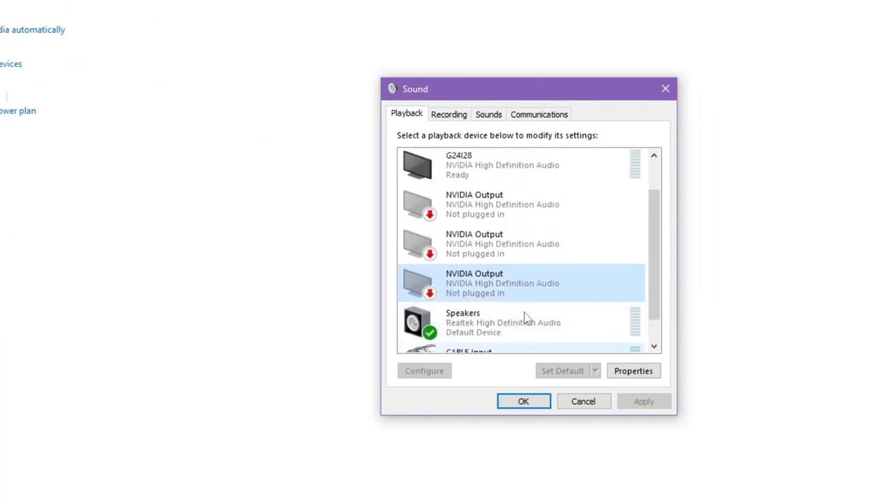
Step: On the Recording list, enable then disable Stereo Mix, and cancel the Sound dialog
click(449, 116)
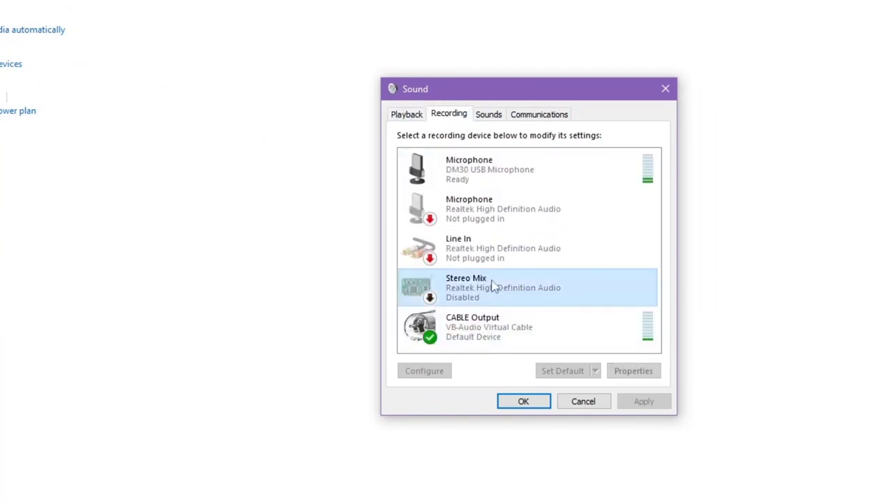
click(493, 286)
right_click(460, 292)
click(592, 297)
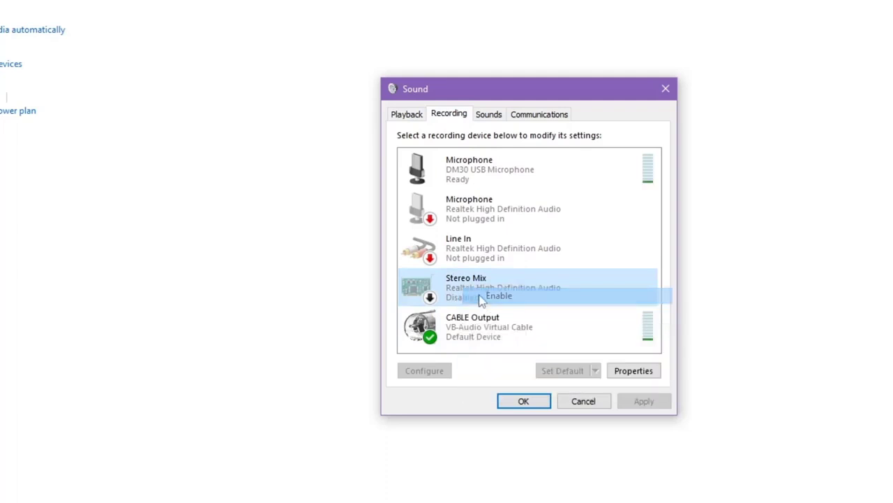
right_click(484, 289)
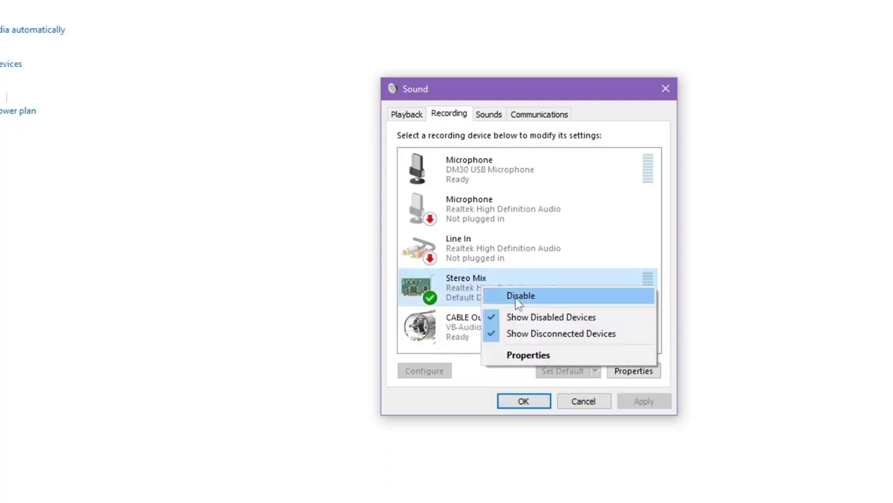
click(516, 299)
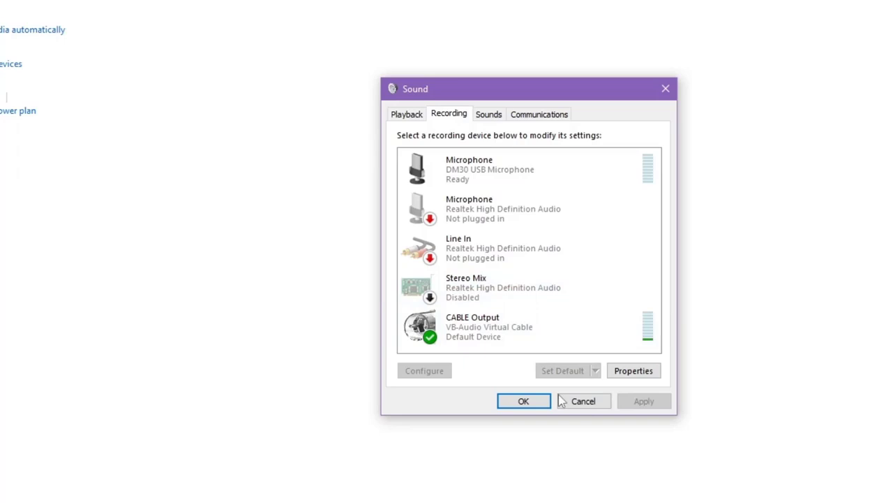
click(584, 401)
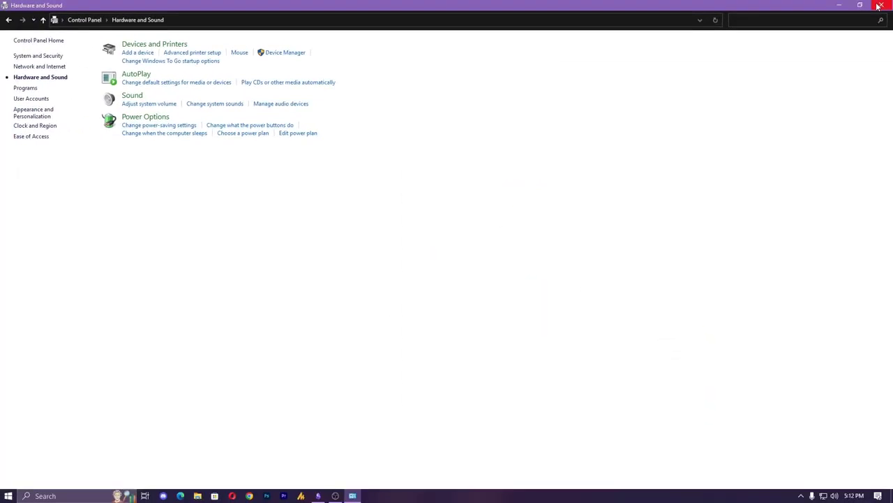
Step: Close Control Panel and launch Google Chrome from the taskbar
click(880, 8)
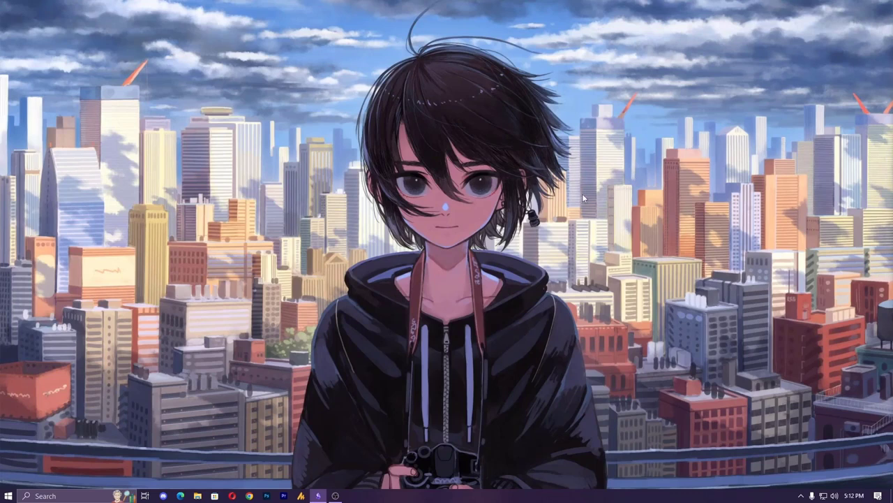
click(249, 496)
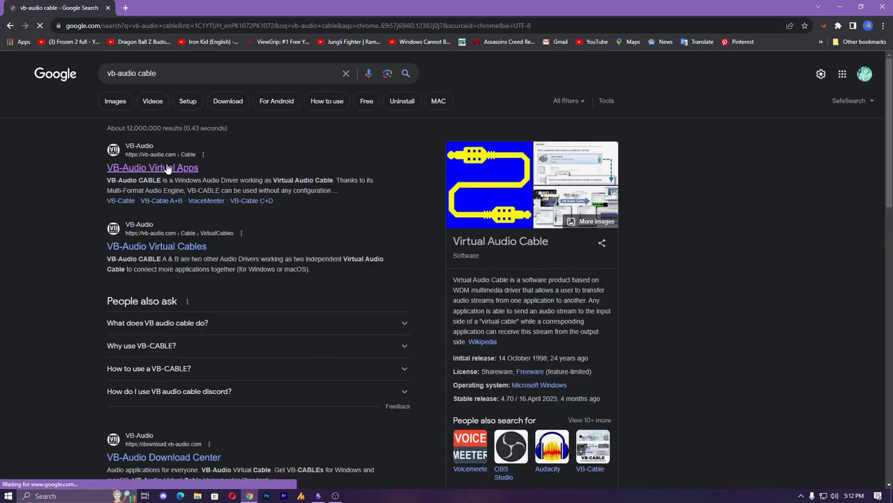
Step: Open the VB-Audio Virtual Apps result and review the VB-CABLE Windows and Mac driver details
click(171, 168)
scroll(419, 223, down, 2)
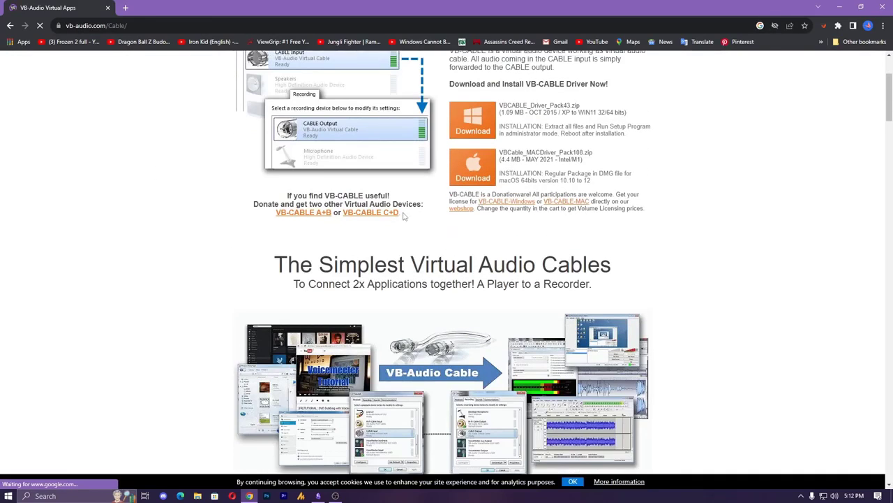
scroll(586, 209, up, 1)
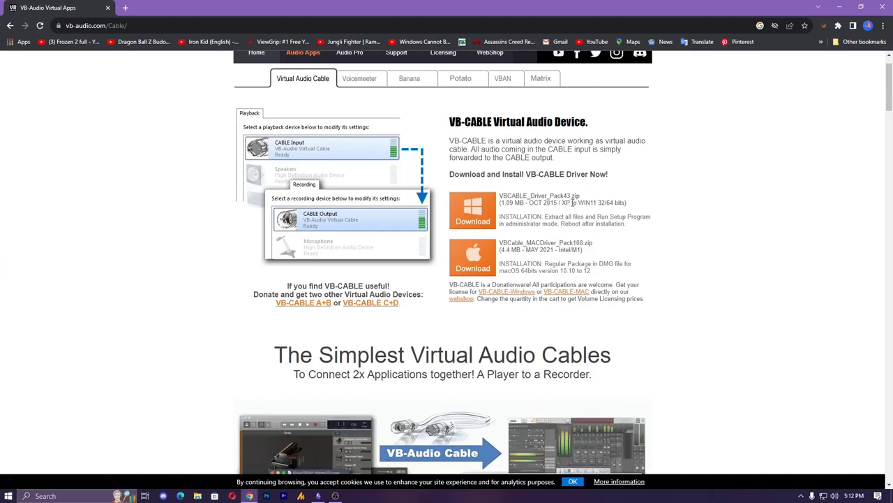
mouse_move(573, 202)
mouse_down()
mouse_move(580, 198)
mouse_move(564, 197)
mouse_move(573, 196)
mouse_up()
click(585, 205)
drag(560, 202, 598, 202)
drag(525, 244, 564, 244)
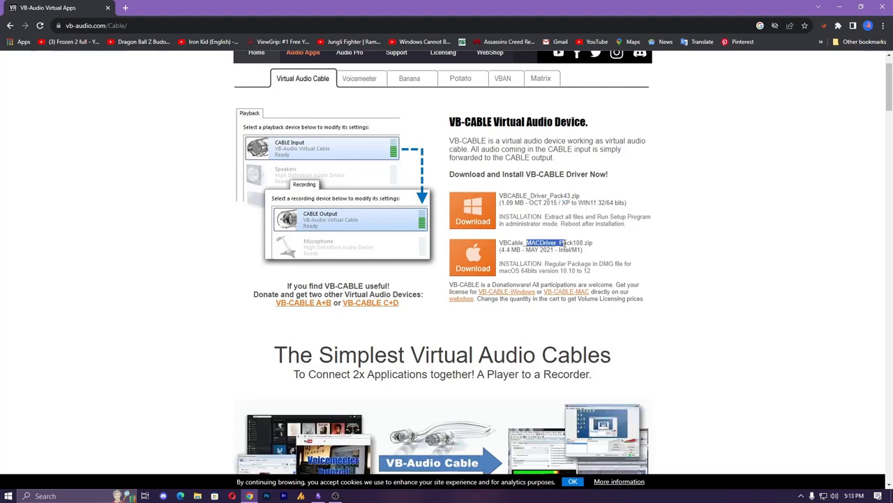
click(578, 243)
triple_click(559, 203)
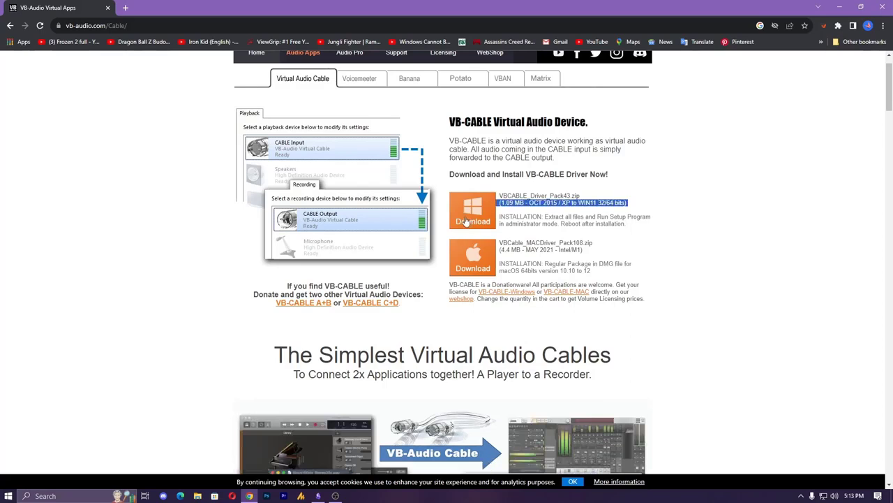
Step: Scroll further down the VB-Audio page, then close Chrome
scroll(578, 197, down, 3)
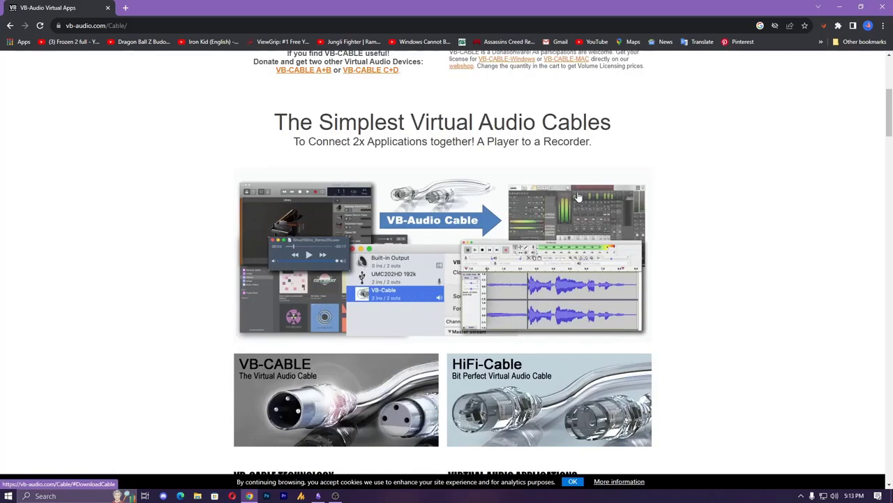
scroll(578, 198, down, 12)
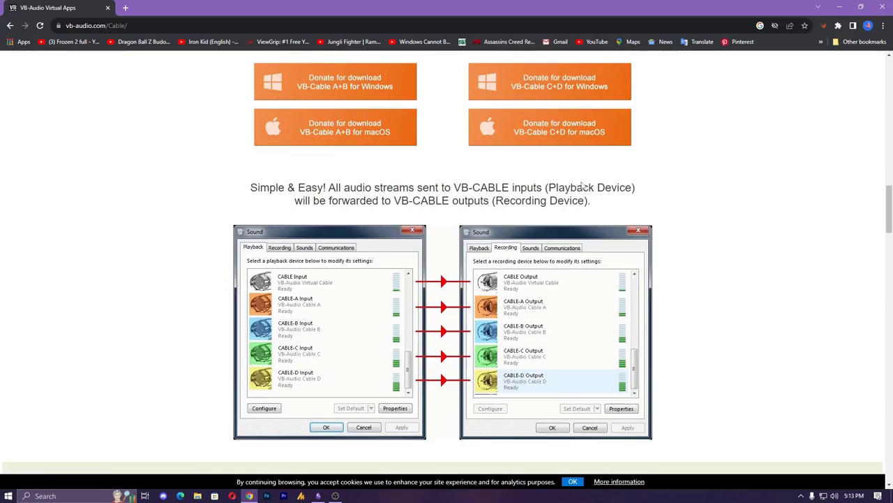
scroll(583, 186, down, 2)
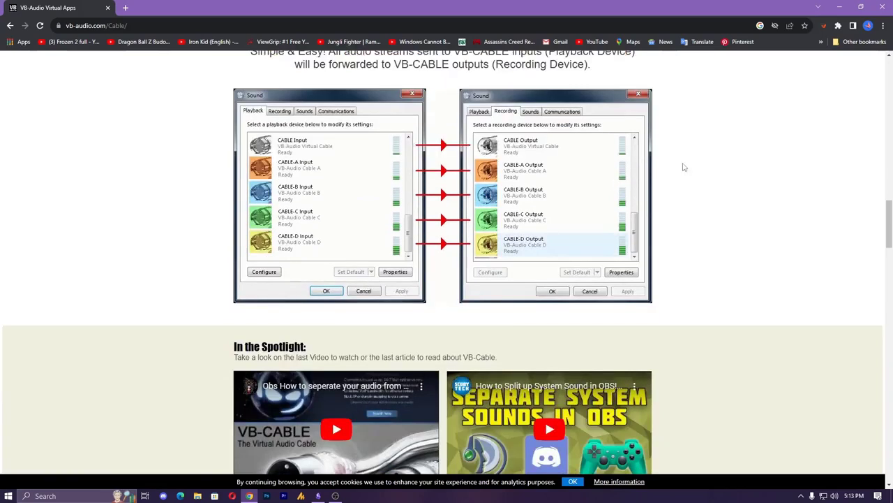
scroll(702, 158, down, 2)
scroll(702, 157, up, 2)
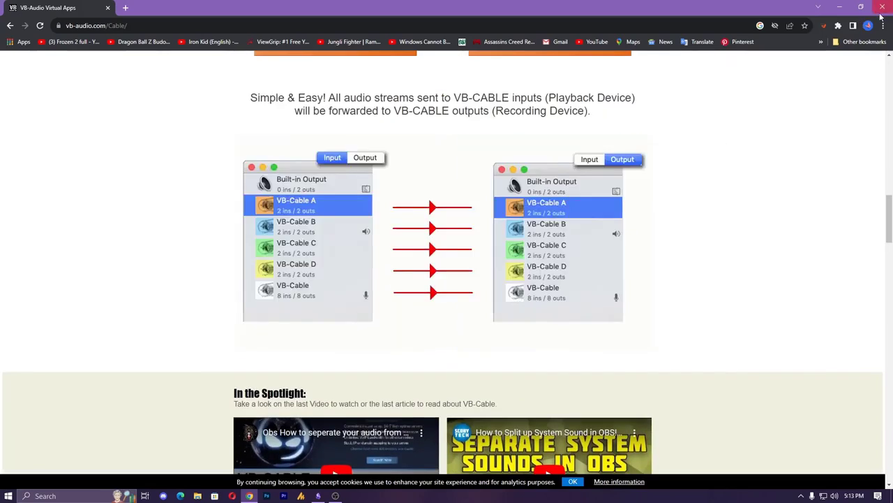
click(882, 7)
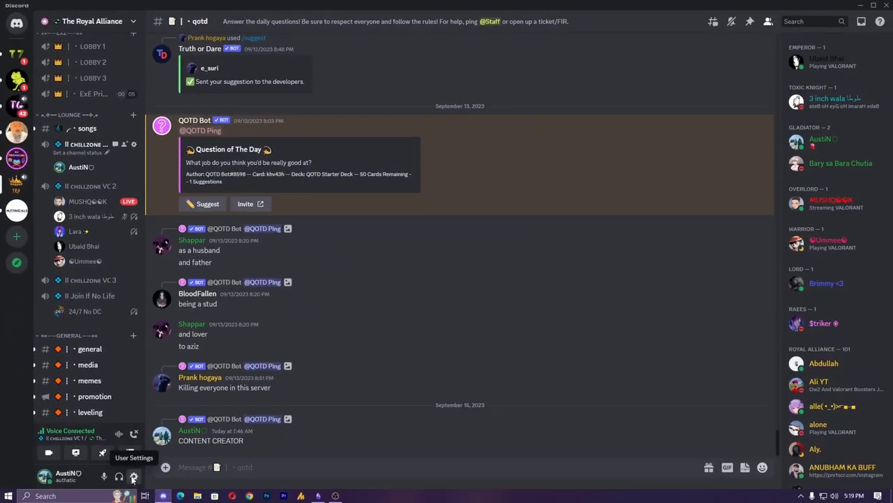
Step: In User Settings > Voice & Video, keep CABLE Output (VB-Audio Virtual Cable) as input device, then close settings
click(133, 477)
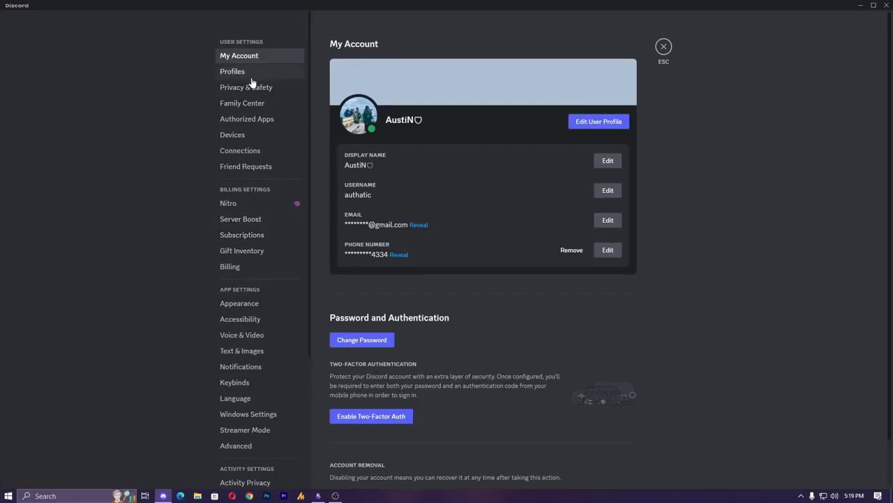
click(228, 336)
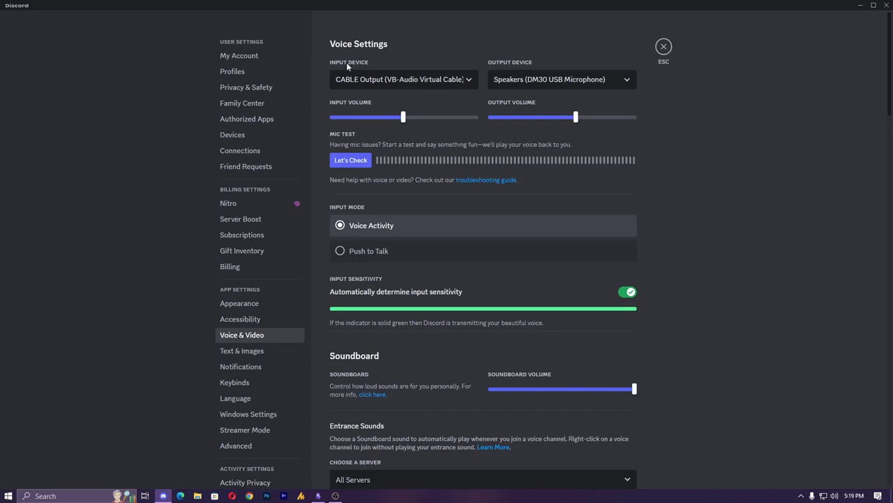
click(397, 78)
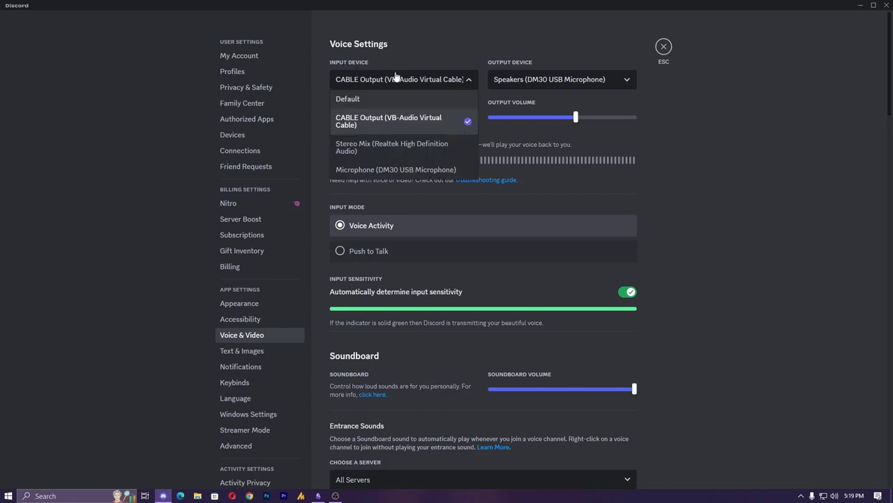
click(395, 127)
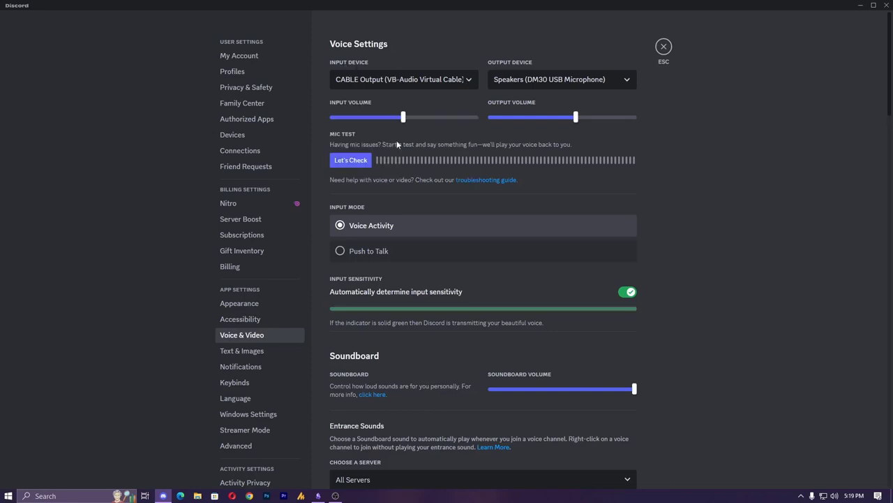
click(664, 46)
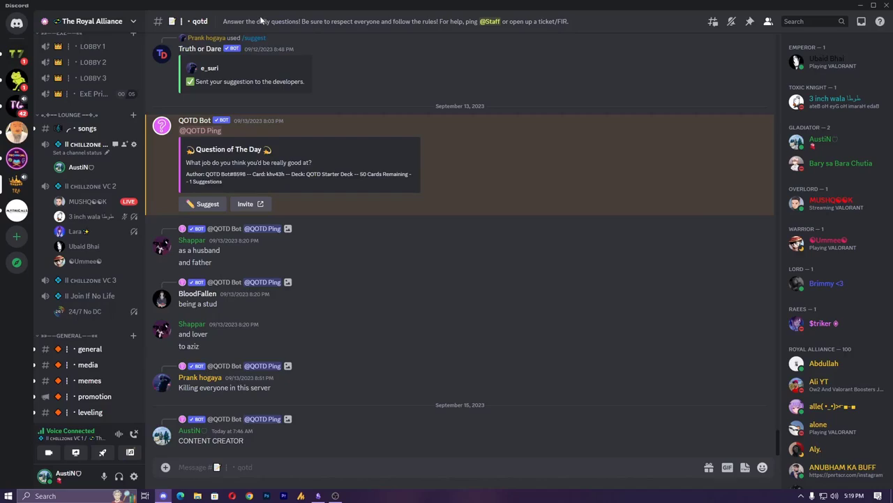
Step: Restore Discord from maximized and snap it to the right half of the screen
drag(273, 10, 892, 41)
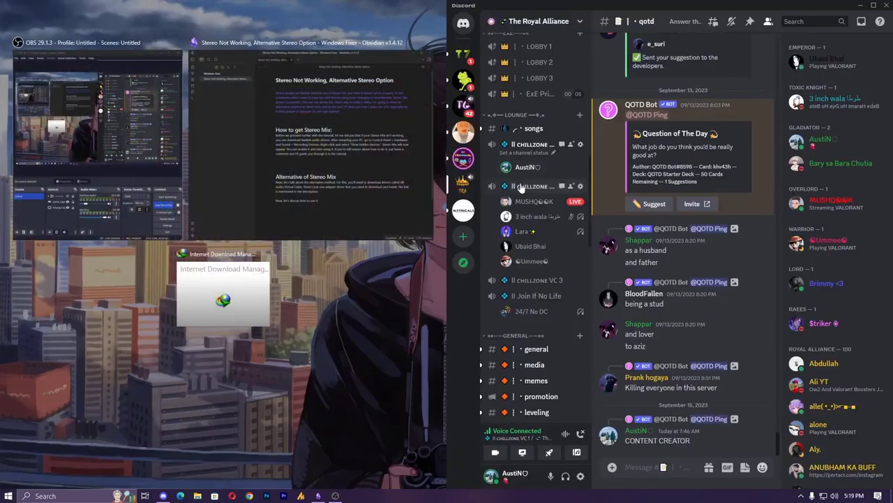
click(522, 172)
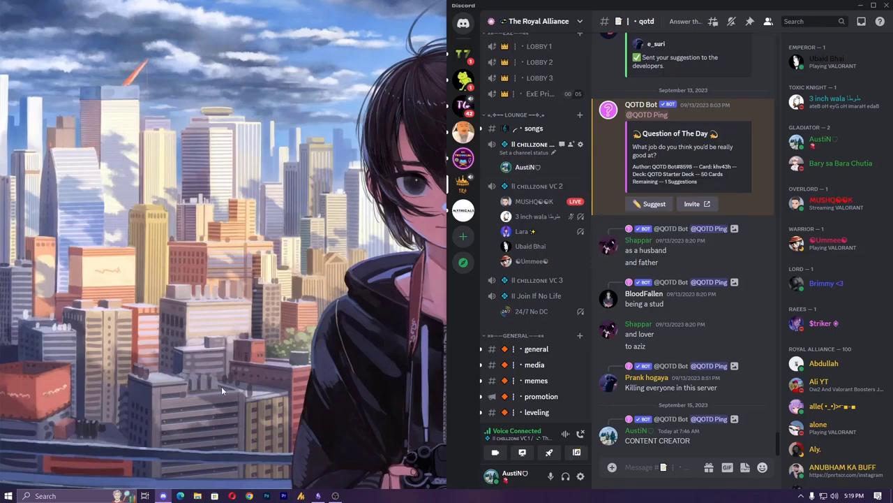
Step: Open Control Panel > Hardware and Sound > Sound and show the Recording devices
key(super)
text(cont)
key(Return)
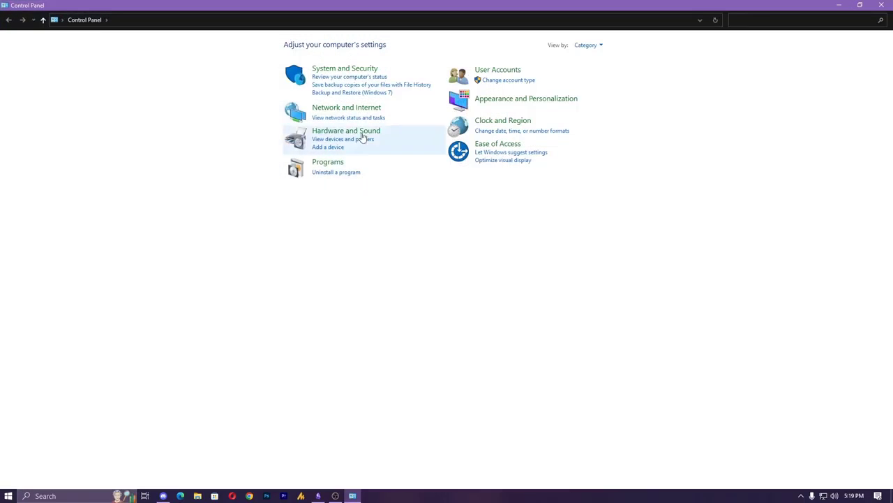
click(363, 134)
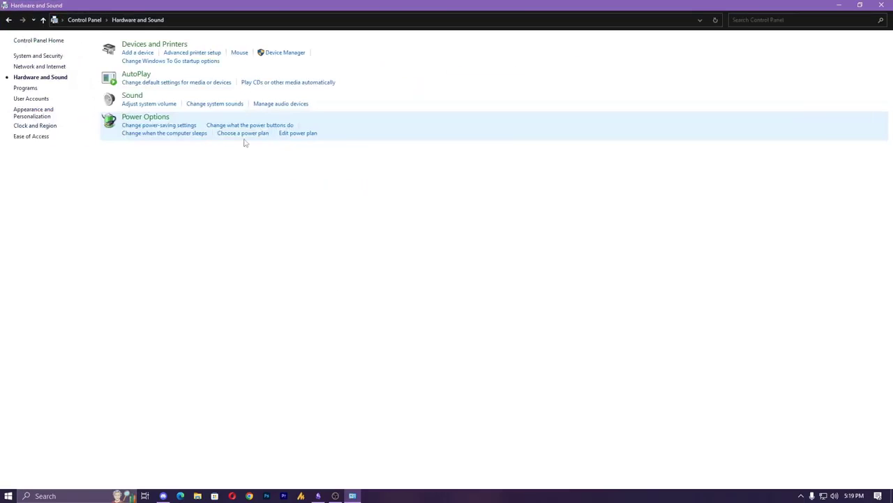
click(132, 101)
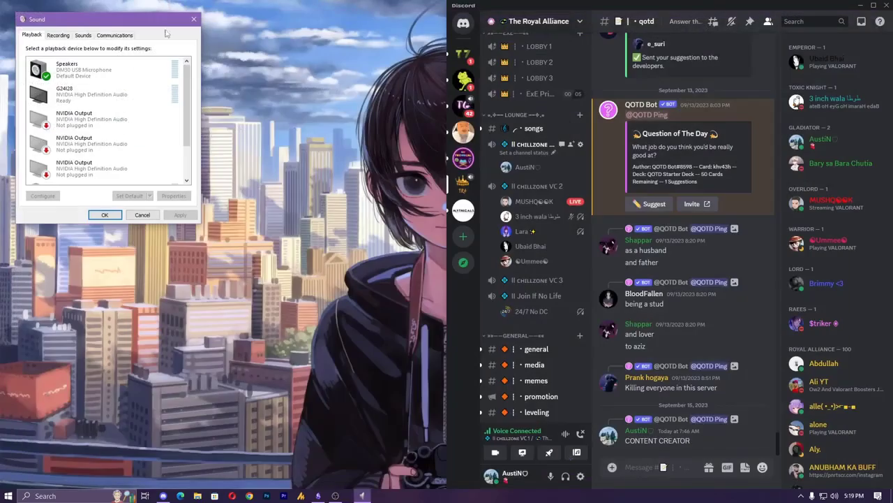
drag(165, 23, 278, 118)
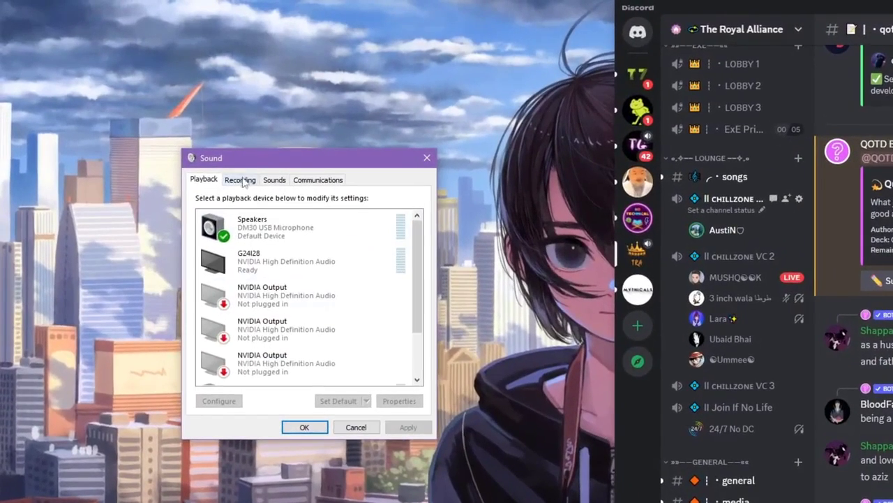
click(172, 130)
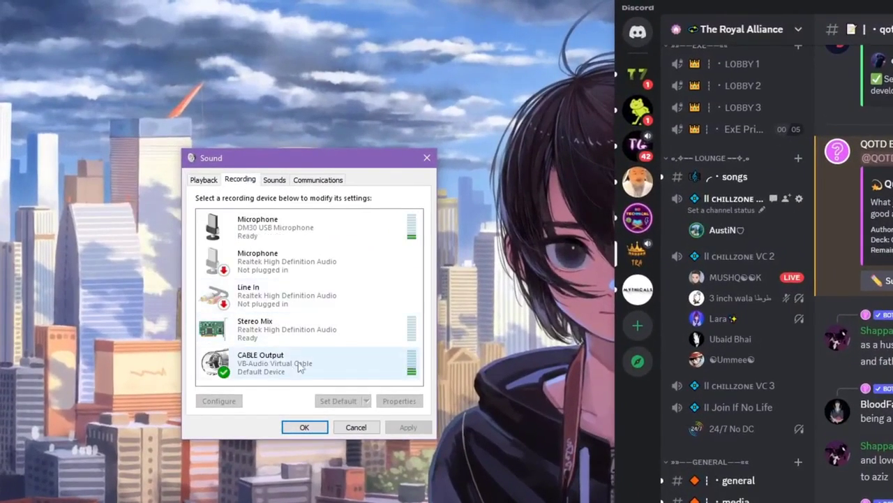
Step: Uncheck 'Listen to this device' in the DM30 microphone's properties and apply
right_click(263, 228)
key(Escape)
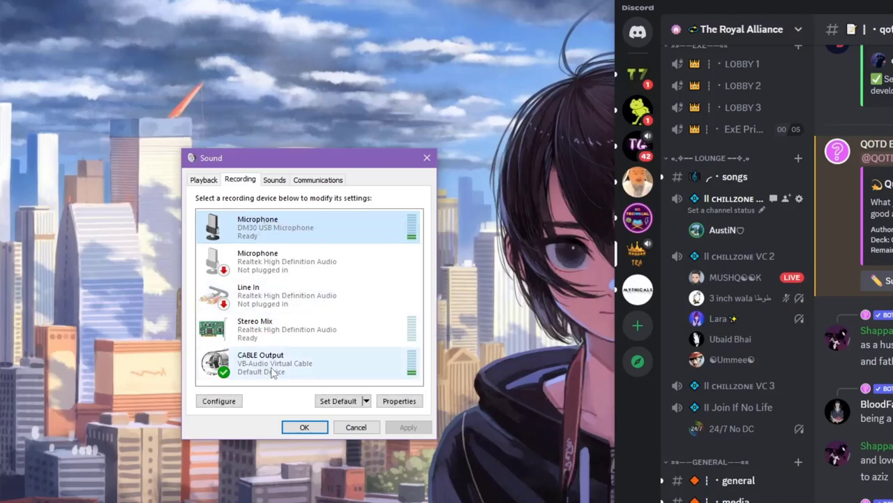
right_click(254, 224)
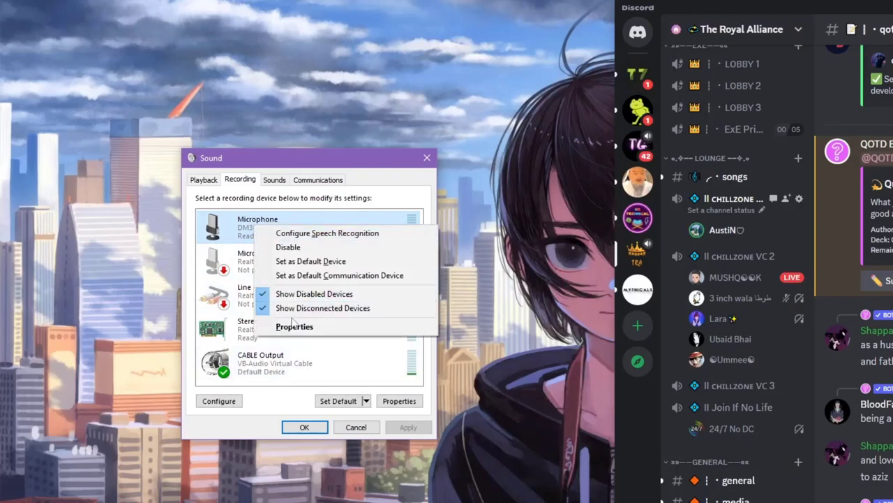
click(293, 326)
click(252, 229)
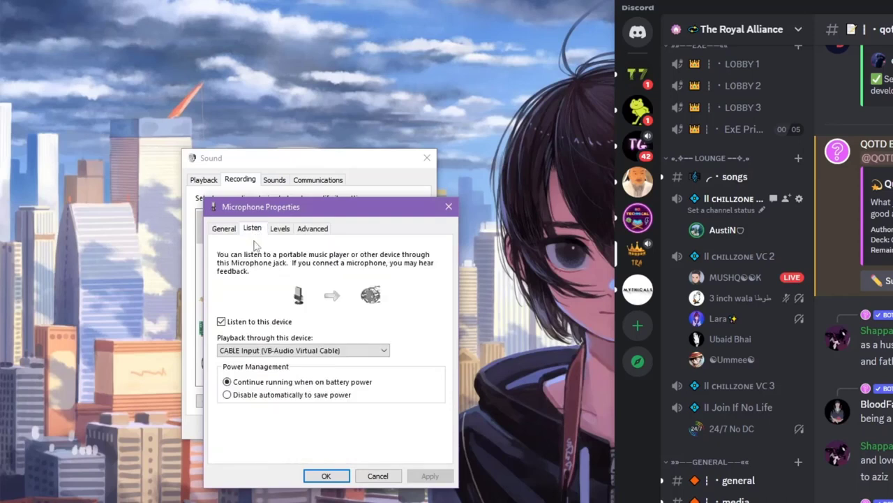
click(234, 322)
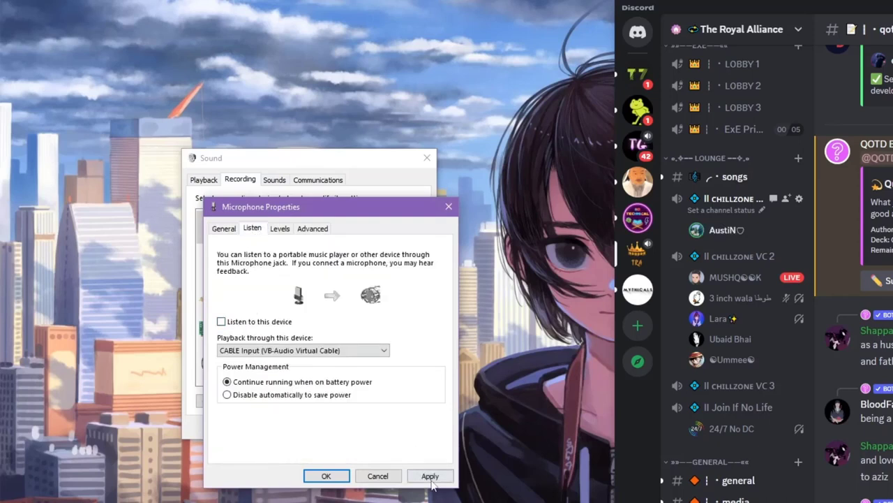
click(429, 475)
Step: Keep CABLE Input as the microphone's playback device and close its properties
click(271, 350)
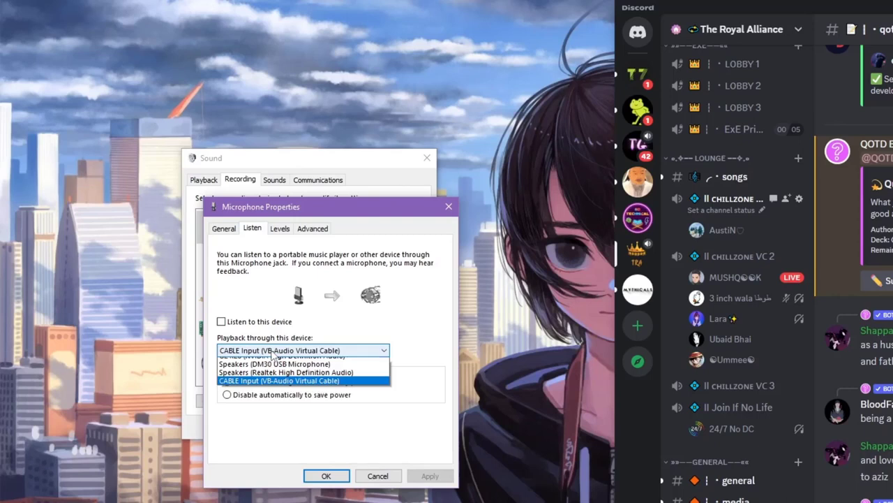
click(345, 331)
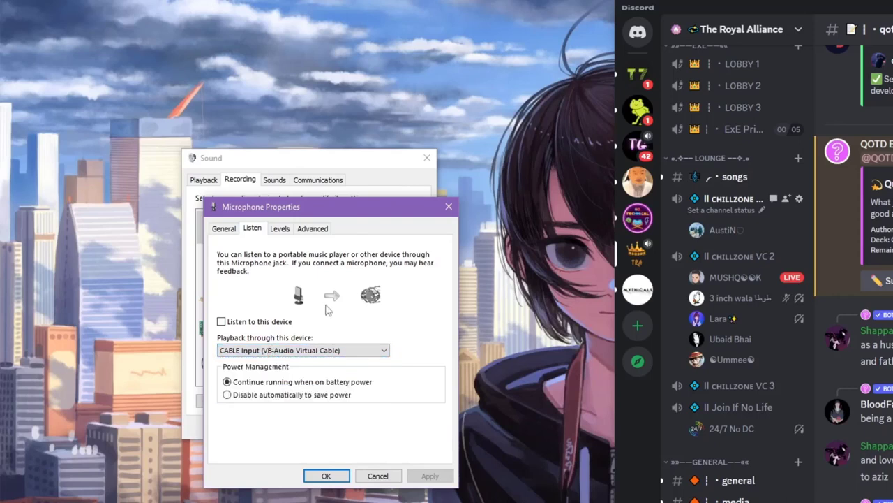
drag(316, 217, 559, 327)
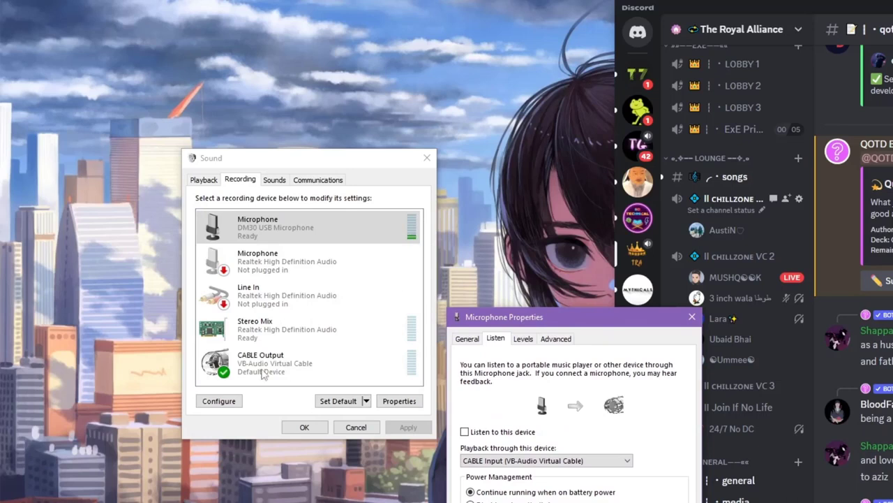
click(349, 375)
key(Return)
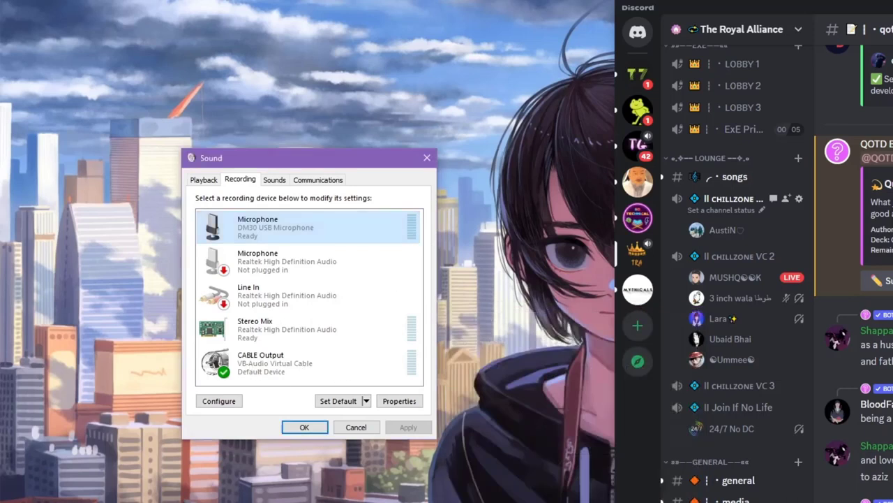
Step: Check CABLE Output's Listen tab, leaving Speakers (DM30 USB Microphone) as its playback device
double_click(264, 360)
click(253, 230)
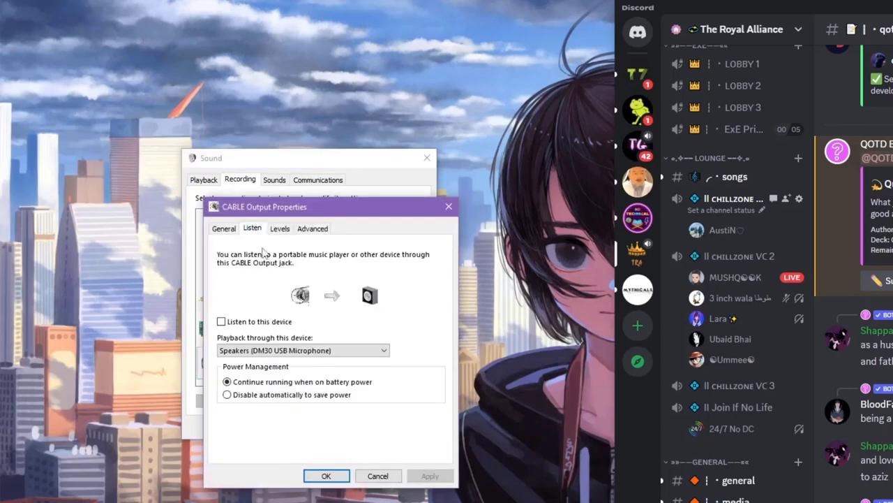
click(272, 353)
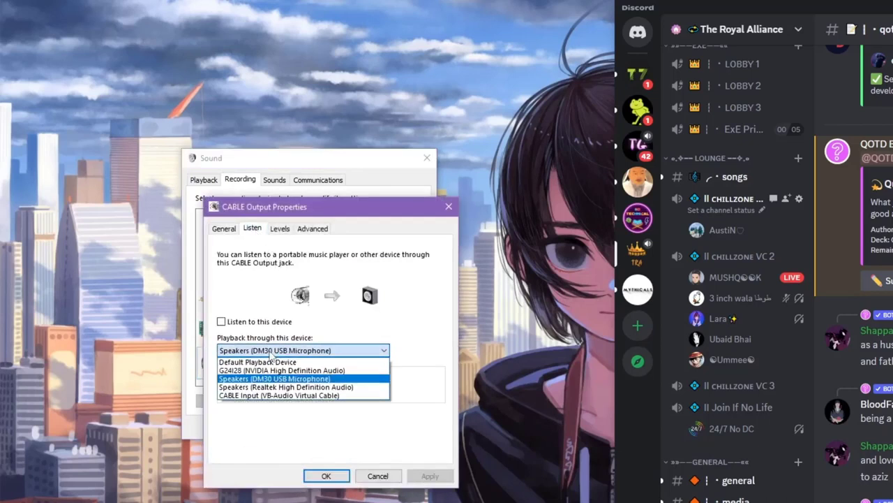
click(272, 355)
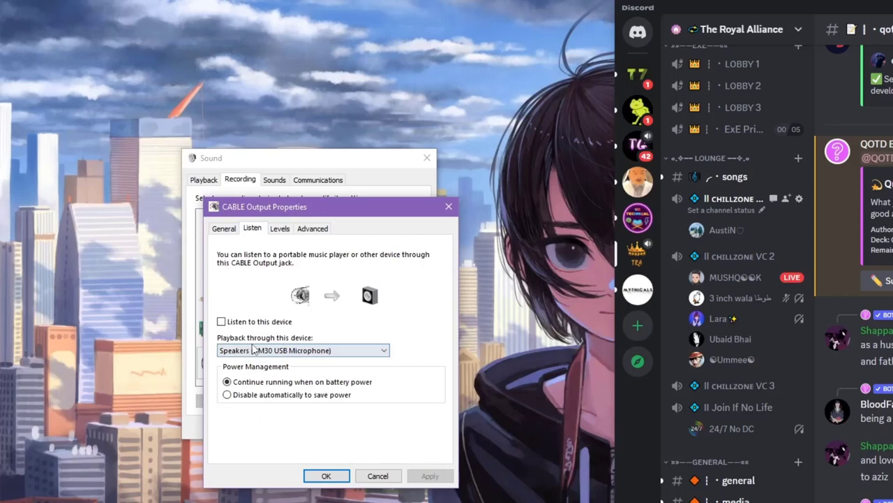
click(302, 350)
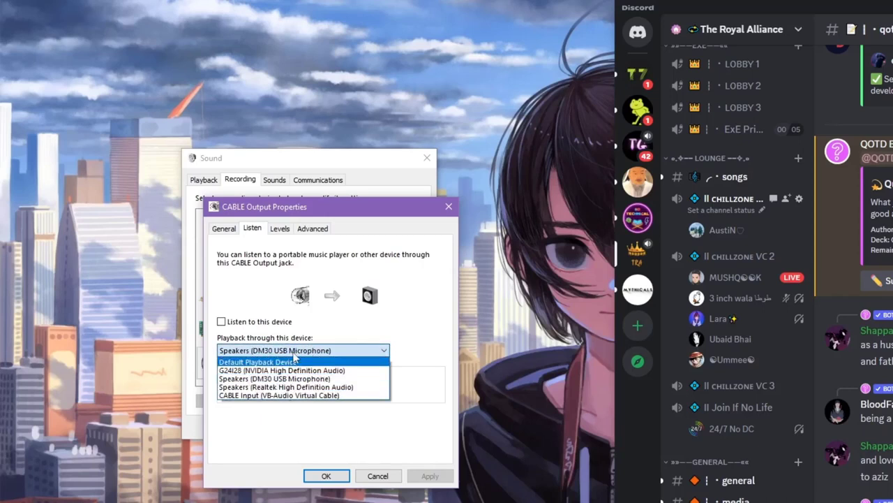
click(296, 351)
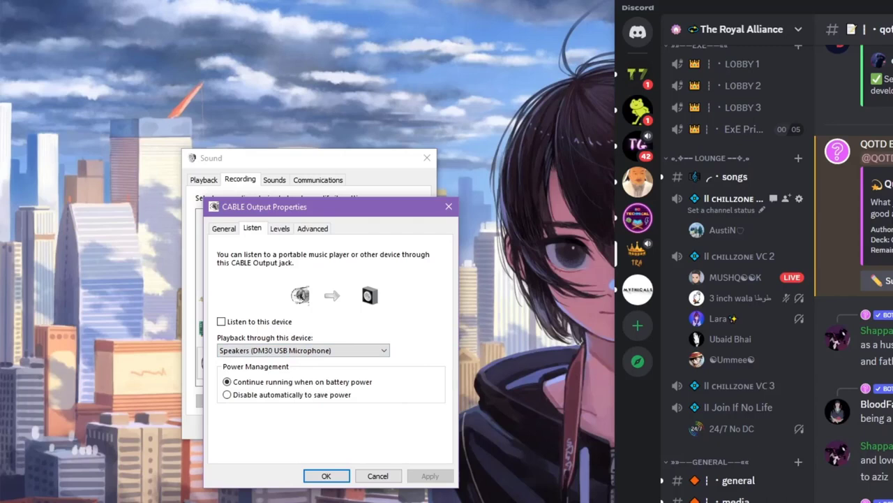
key(super+e)
Step: Close CABLE Output properties and play 'Valorant Episode 4 Main Menu Theme' from Downloads > Music
click(326, 475)
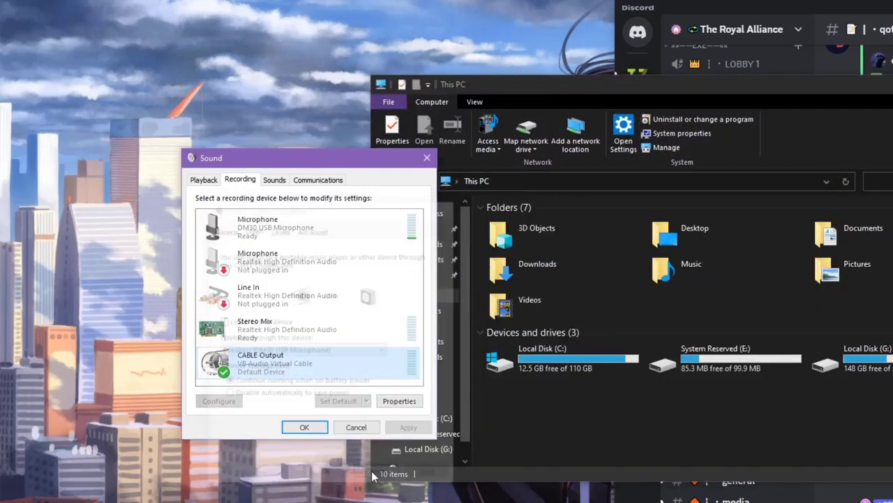
drag(531, 84, 676, 73)
click(570, 235)
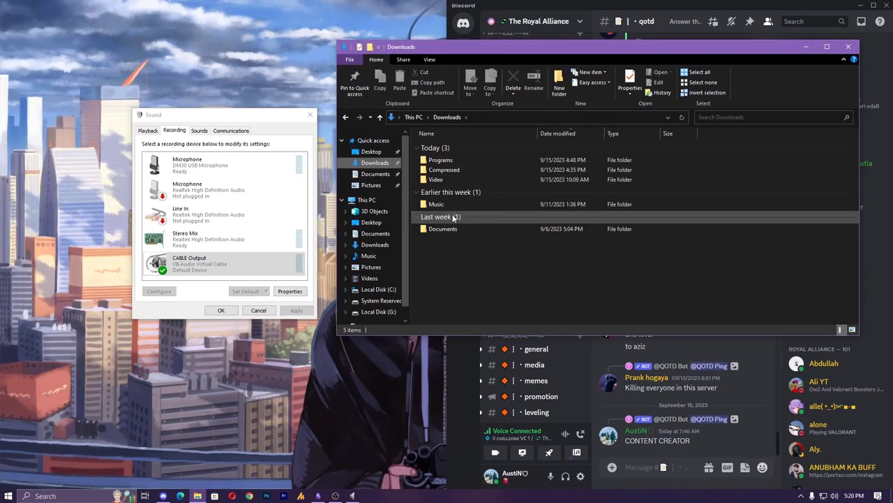
double_click(452, 203)
double_click(464, 156)
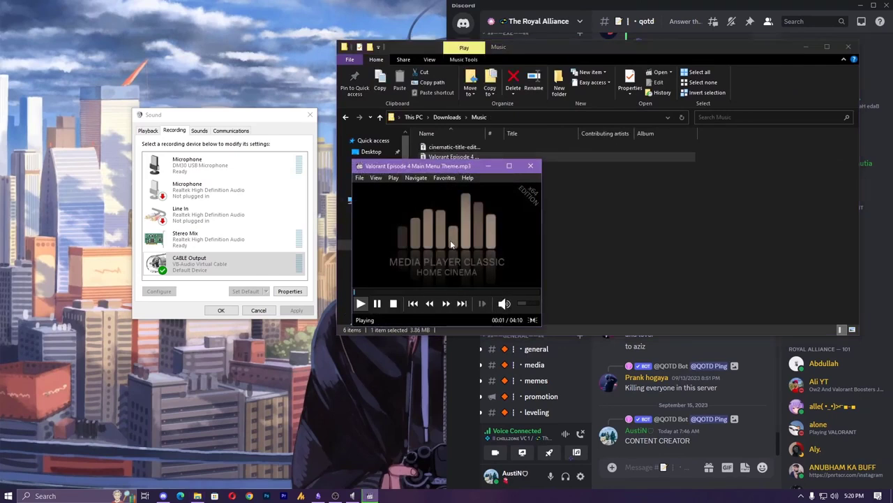
Step: Select CABLE Output in Sound, pause the track at 00:03, and open MPC-HC's Play menu
click(202, 271)
click(376, 303)
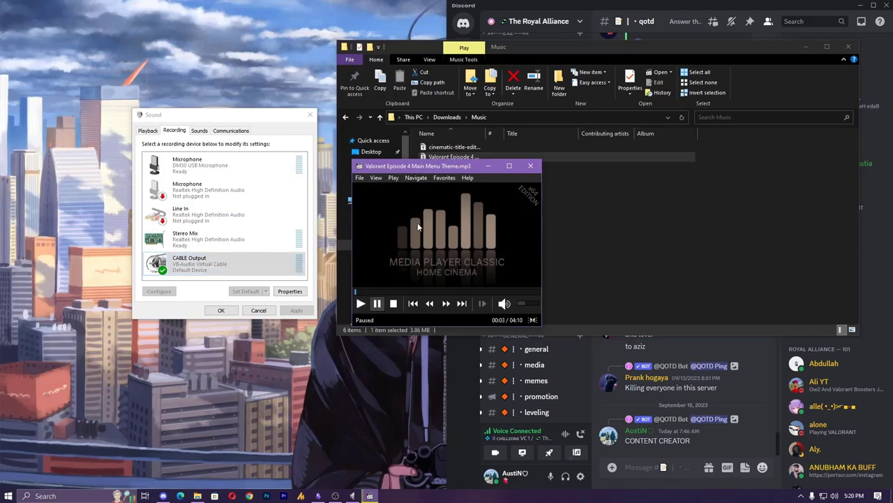
click(393, 178)
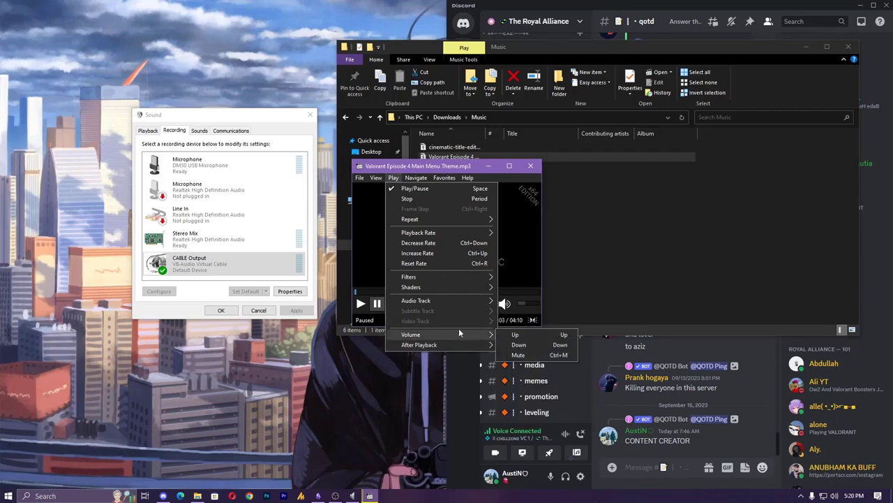
Step: In Options > Internal Filters > Audio Renderer, set device to CABLE Input (VB-Audio Virtual Cable) and apply
mouse_move(376, 177)
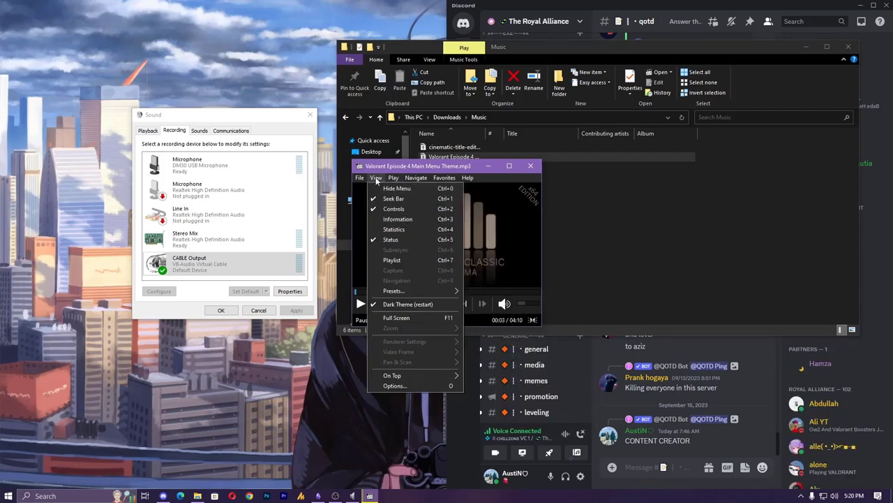
click(395, 386)
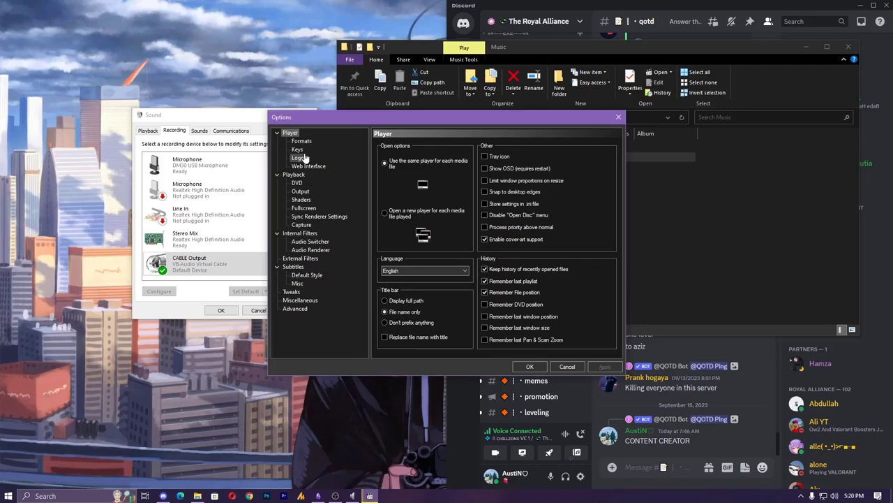
click(312, 243)
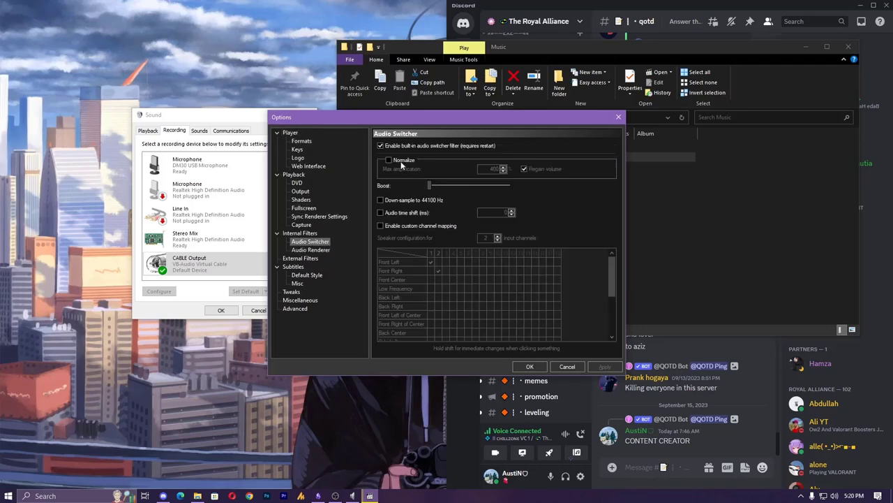
click(310, 249)
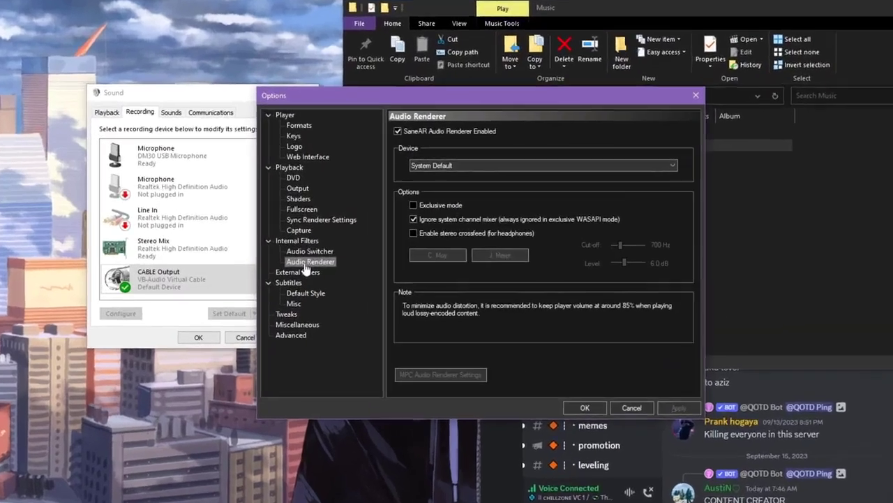
click(423, 174)
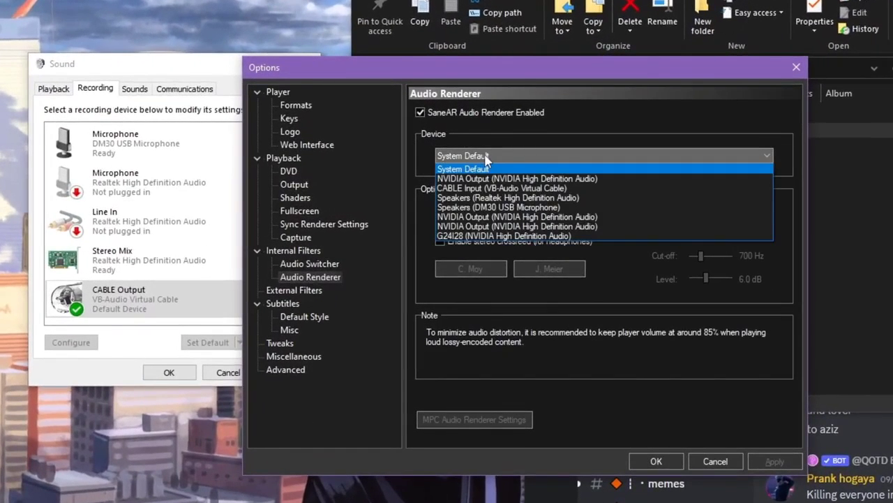
click(485, 158)
click(482, 156)
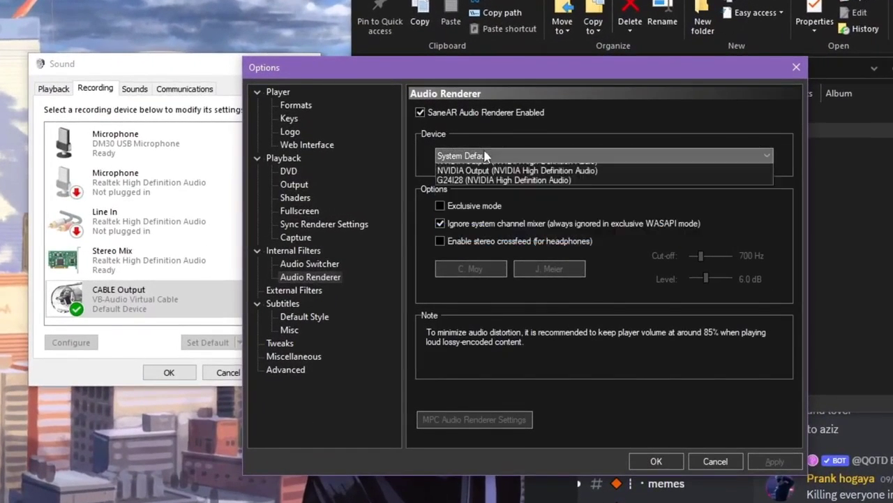
click(499, 187)
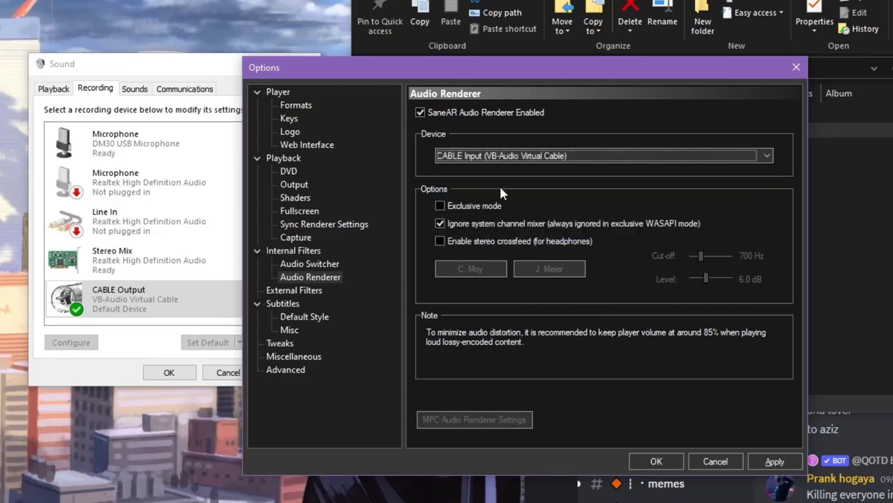
click(768, 462)
Step: Close Options, resume the track from 00:44, and check CABLE Output's level meter in Sound
click(665, 458)
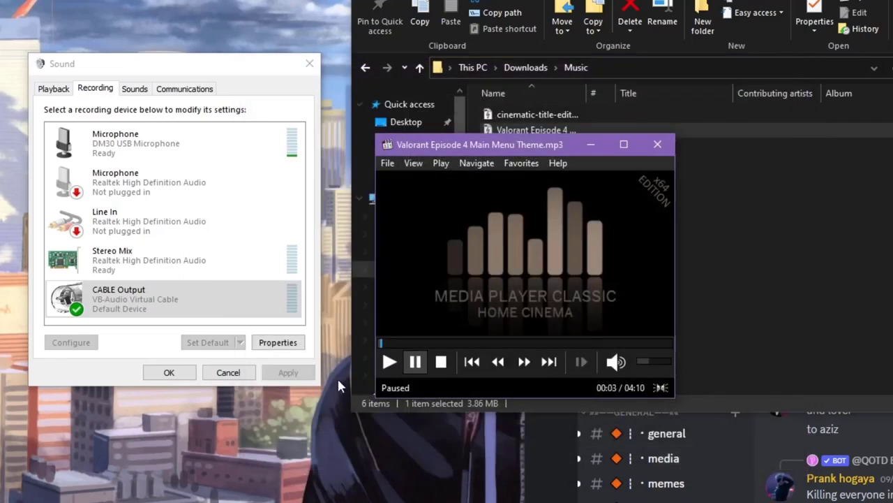
click(478, 300)
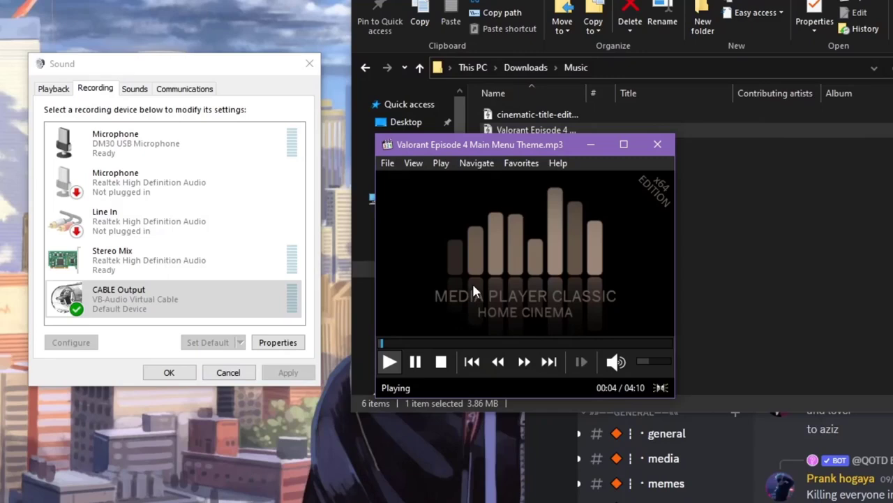
click(431, 344)
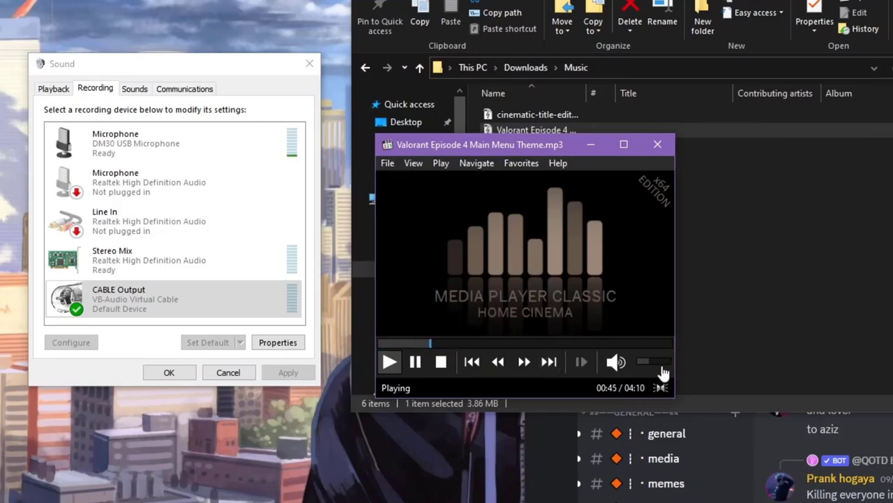
click(285, 318)
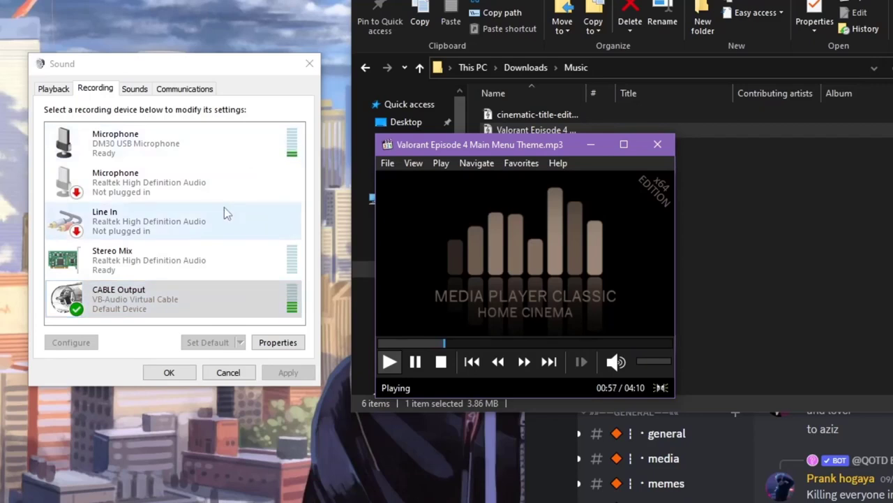
Step: Enable 'Listen to this device' on the DM30 microphone with CABLE Input as playback, keeping the track playing
click(181, 142)
double_click(181, 142)
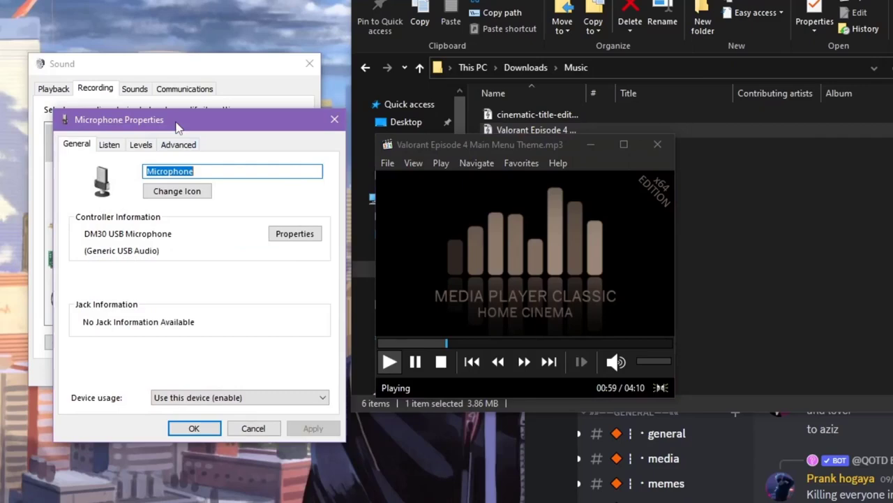
drag(200, 118, 650, 44)
click(560, 68)
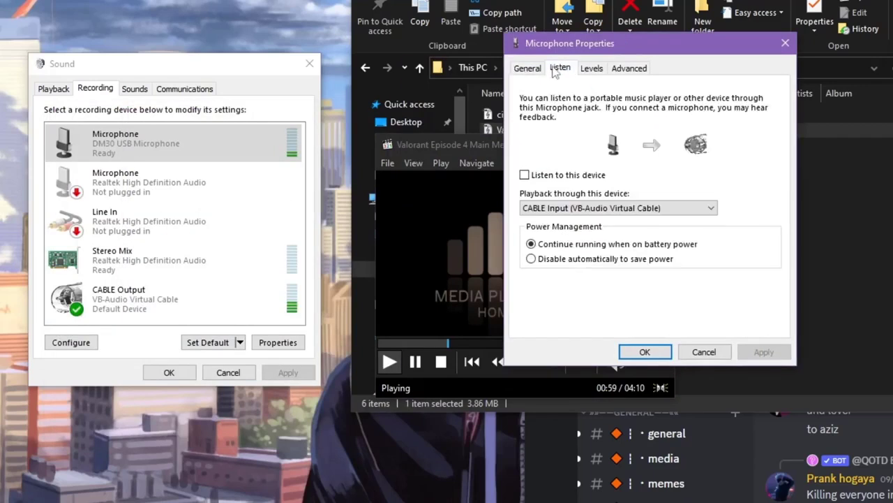
click(558, 175)
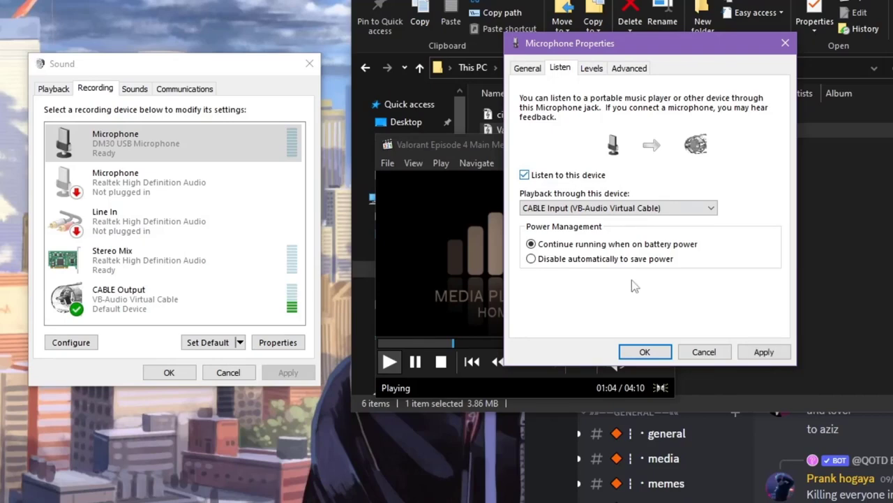
click(763, 352)
click(425, 274)
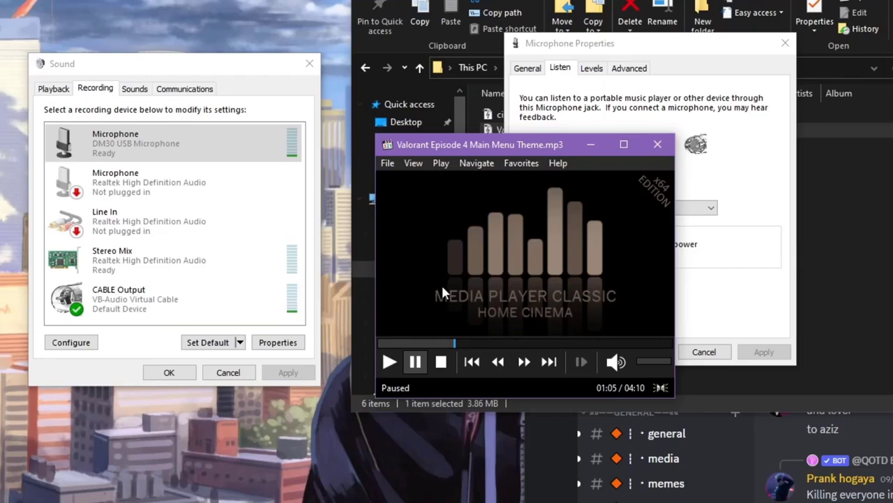
key(space)
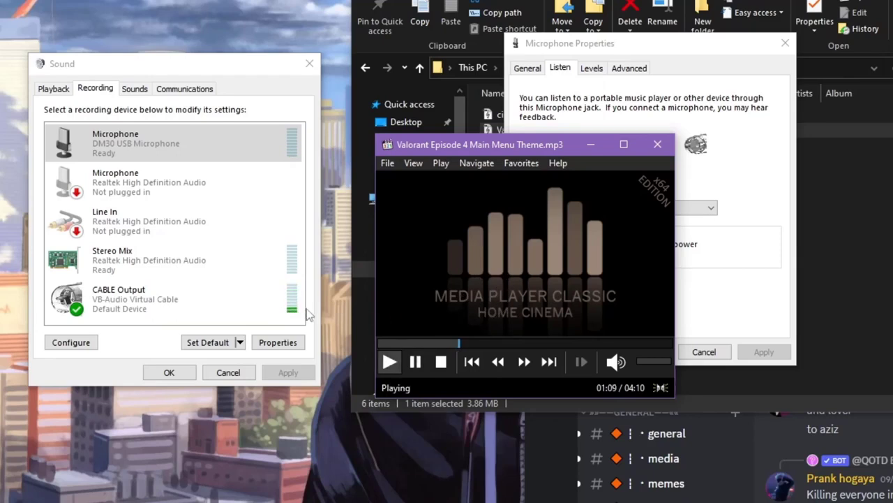
Step: Set the MPC-HC audio renderer device to System Default, apply it, and pause the track
click(441, 164)
mouse_move(429, 224)
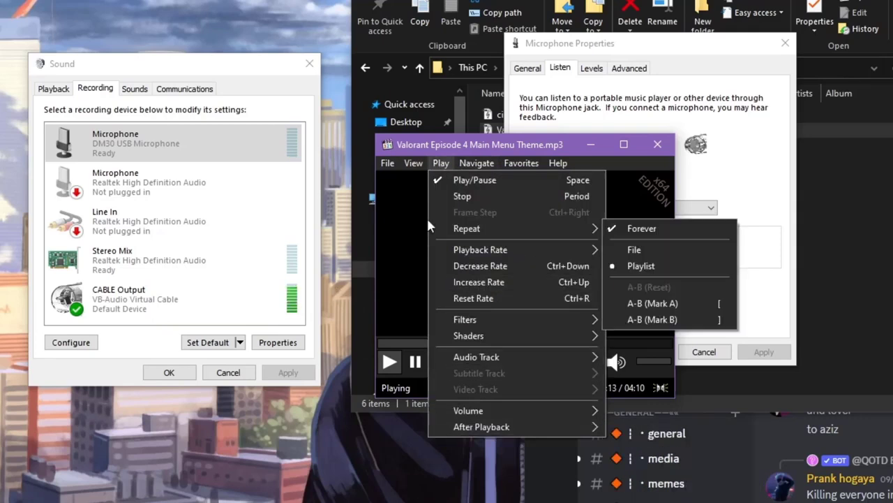
mouse_move(413, 163)
click(455, 490)
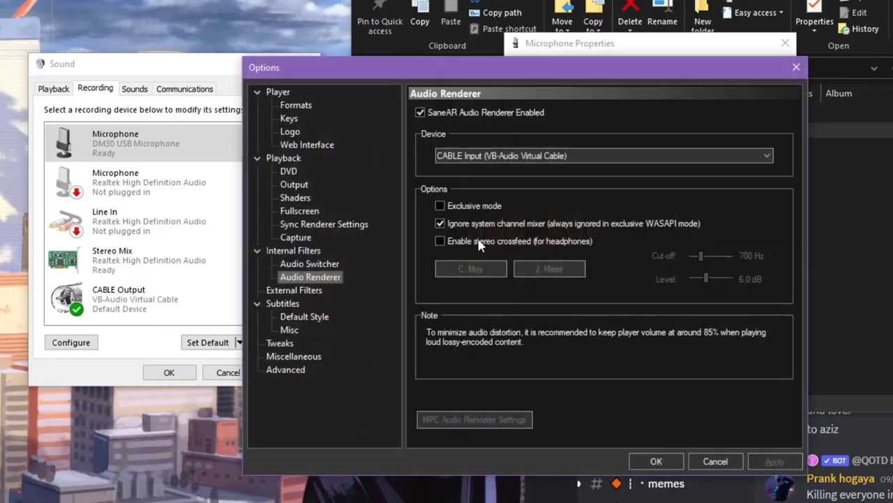
click(461, 157)
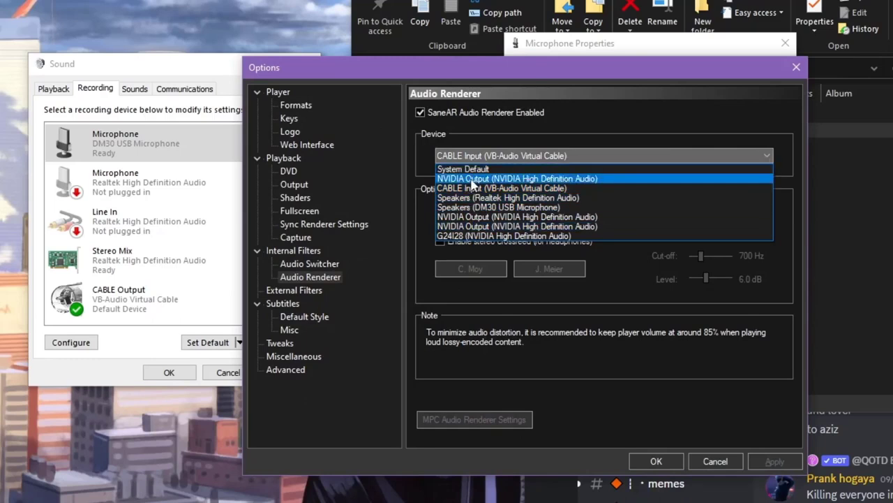
click(473, 173)
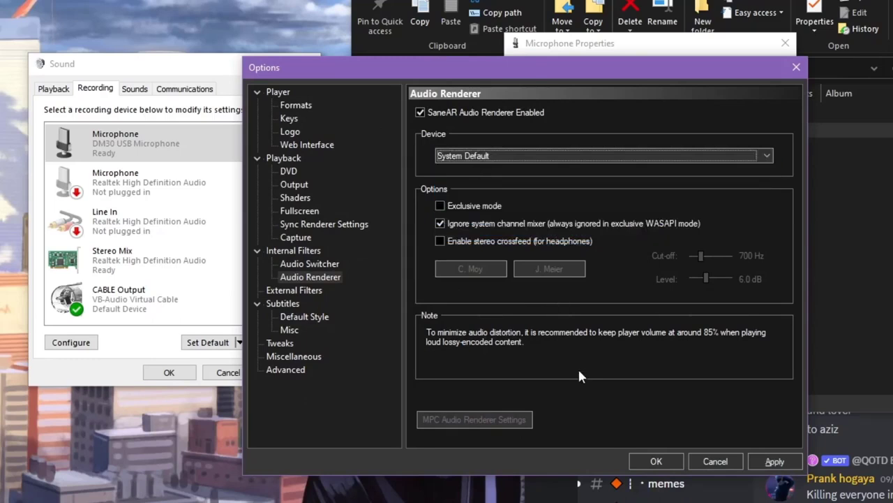
click(774, 460)
click(659, 462)
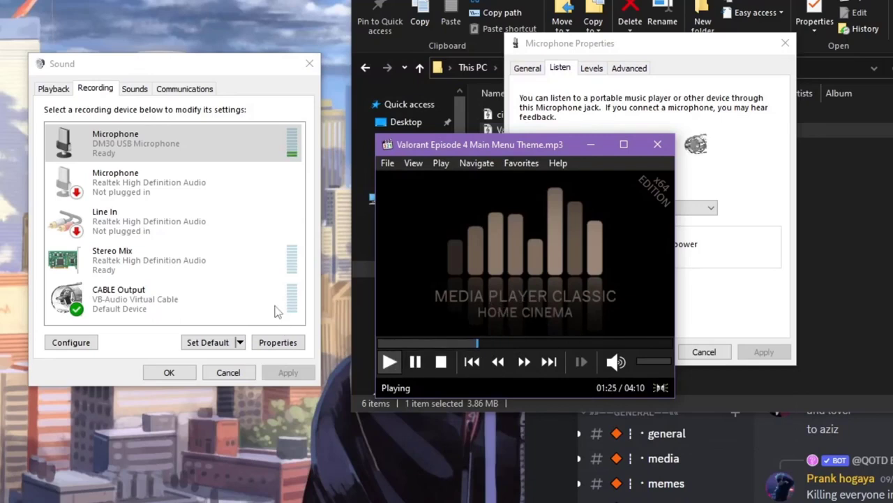
click(479, 264)
Step: Close the media player, File Explorer and the Sound window
click(658, 144)
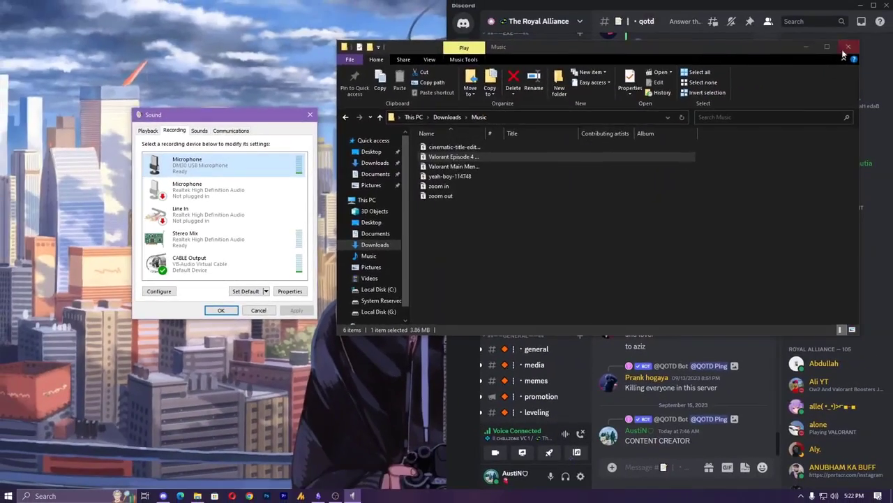
click(843, 50)
click(258, 310)
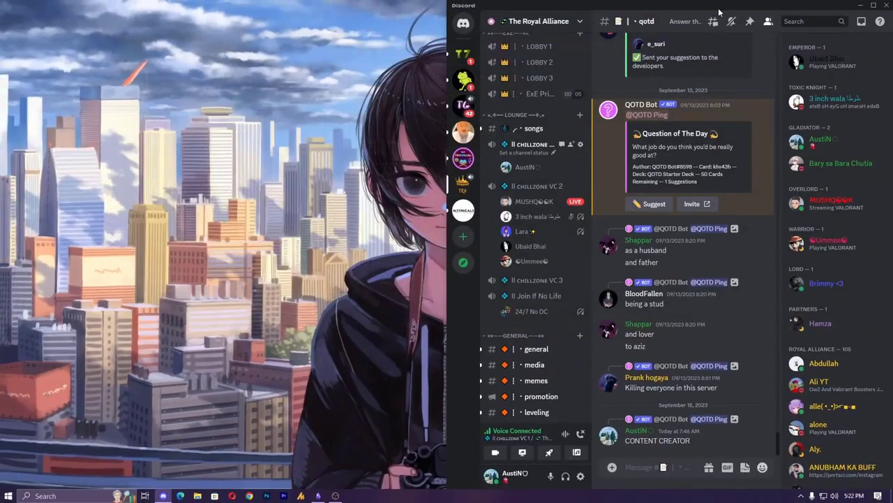
Step: Restore and maximise Discord, then minimise it to show the bare desktop
drag(600, 7, 600, 82)
double_click(600, 82)
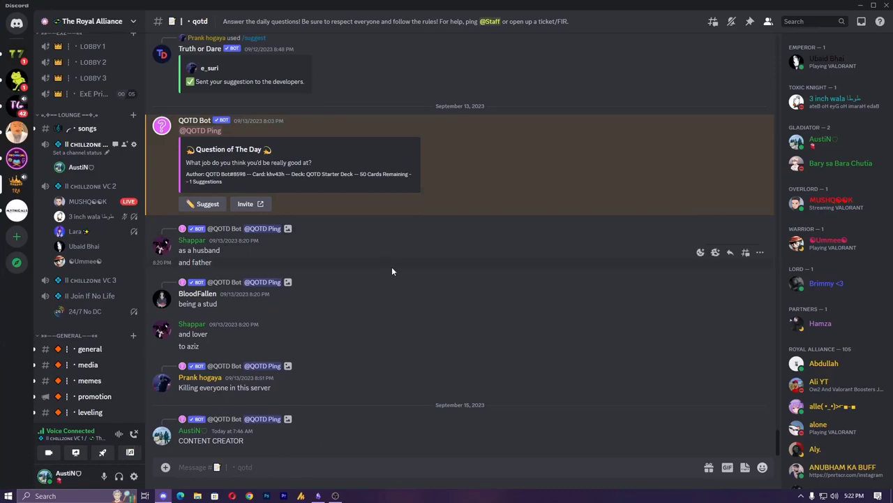
click(887, 5)
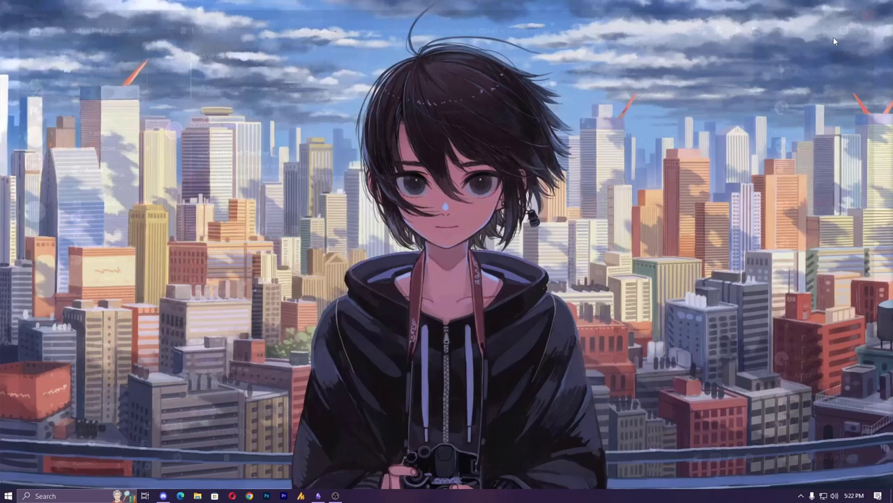